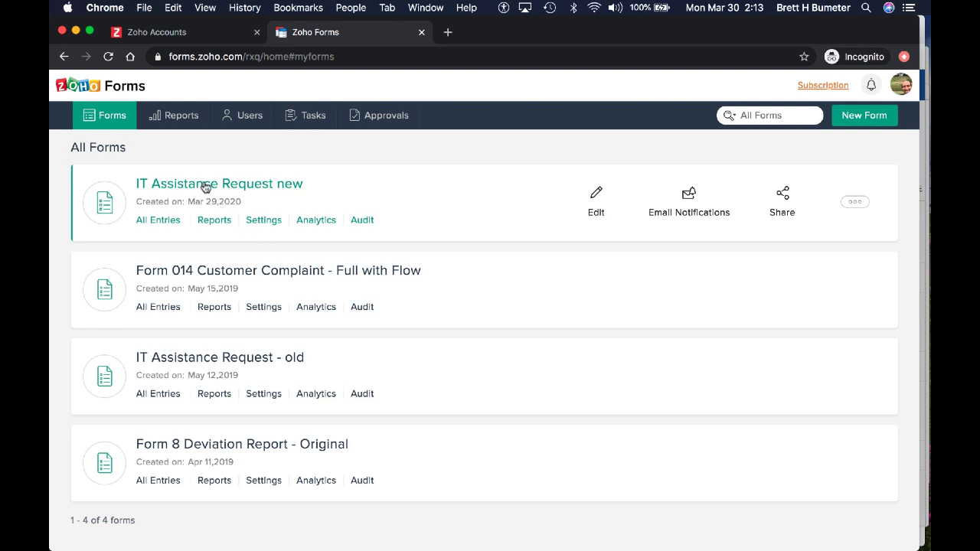
# Step: Open the 'IT Assistance Request new' form from the All Forms list
pyautogui.click(267, 185)
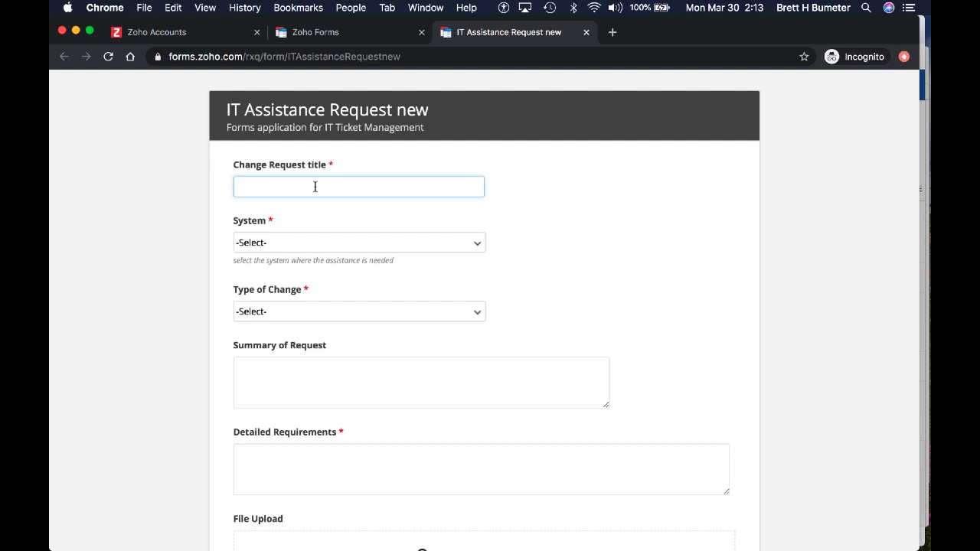
# Step: Title the request 'PLEASE CHANGE THE COLOR OF THIS FORM' with system Printer and change type Report
pyautogui.write('PLEASE CHANGE THE COLOR OF THIS F')
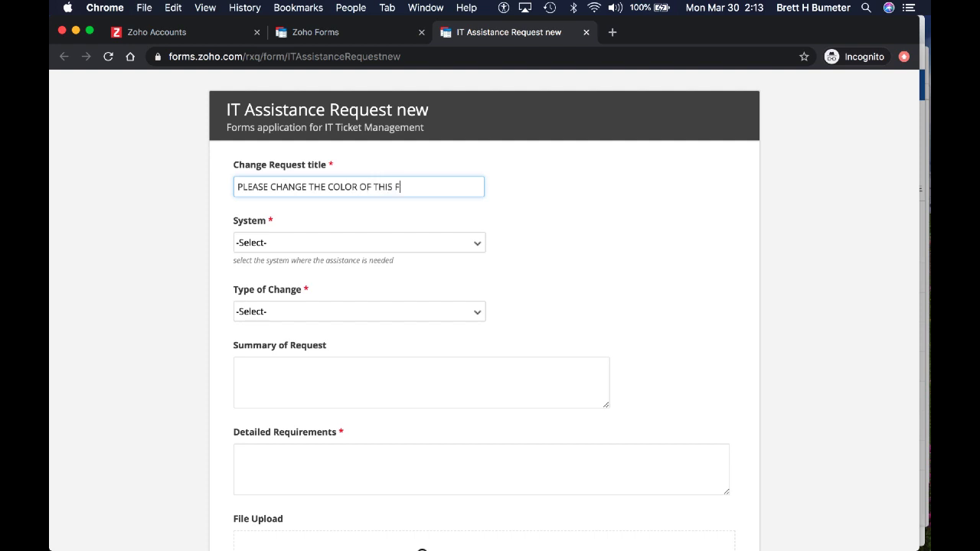
pyautogui.write('ORM')
pyautogui.press('Tab')
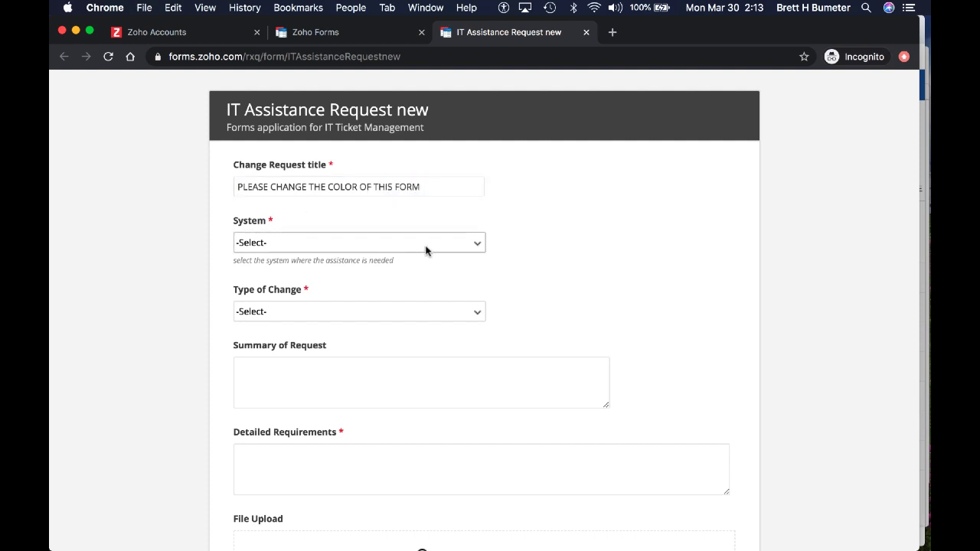
pyautogui.click(400, 243)
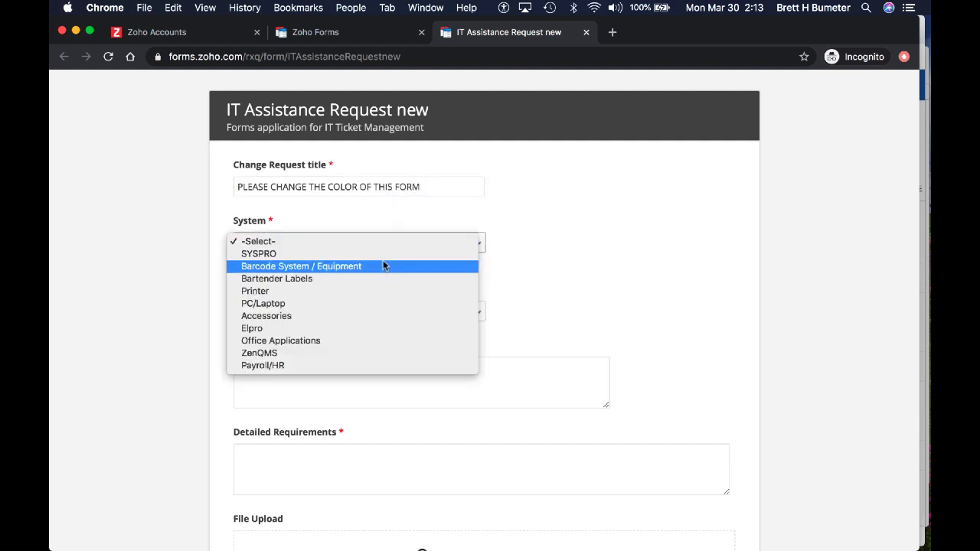
pyautogui.click(385, 291)
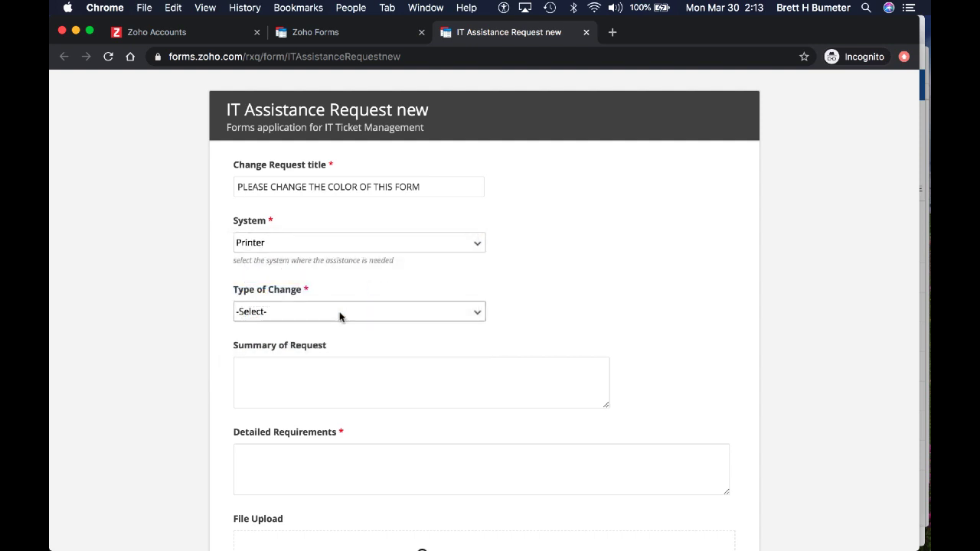
pyautogui.click(339, 312)
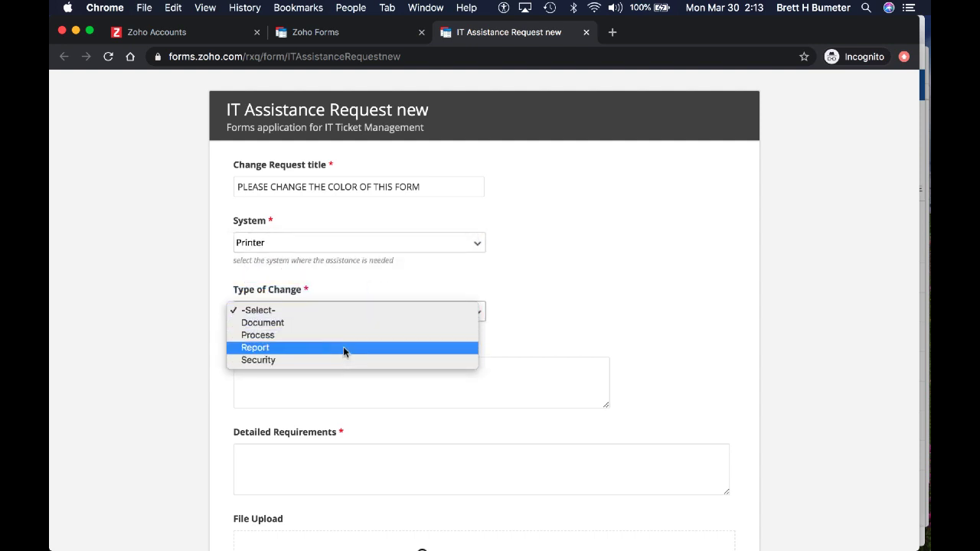
pyautogui.click(343, 349)
# Step: Enter summary 'please change this form to blue' and details 'This form is currently gray, please make it blue'
pyautogui.click(315, 375)
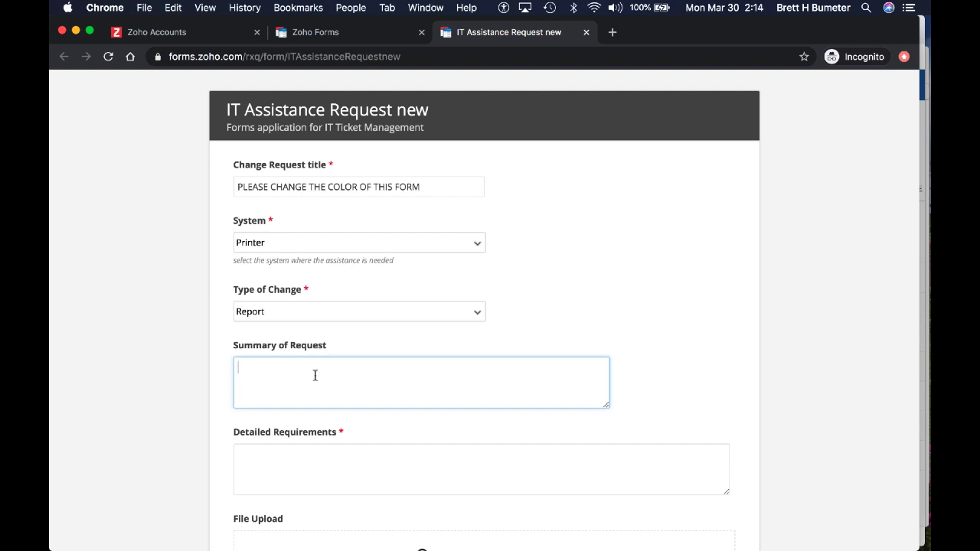
pyautogui.write('please change this form to blue')
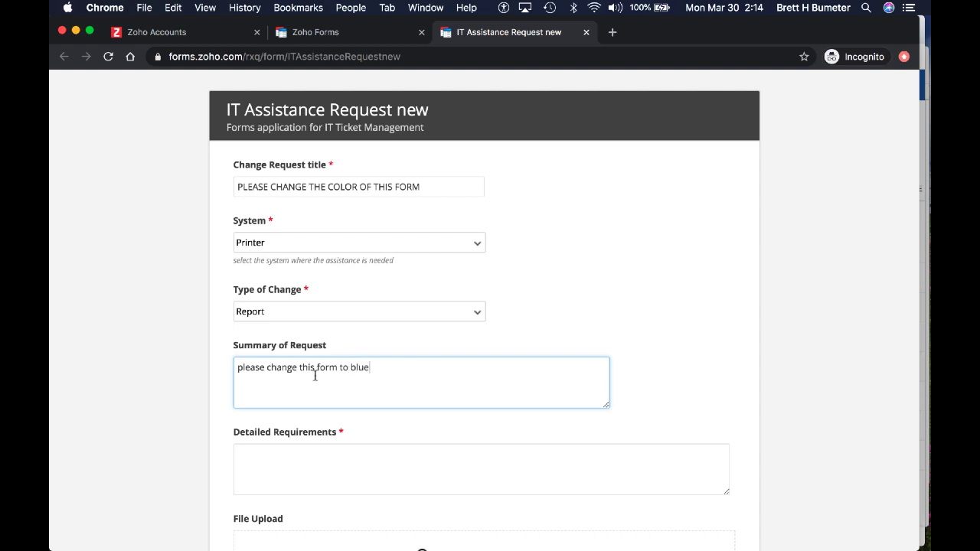
pyautogui.click(314, 481)
pyautogui.write('This form')
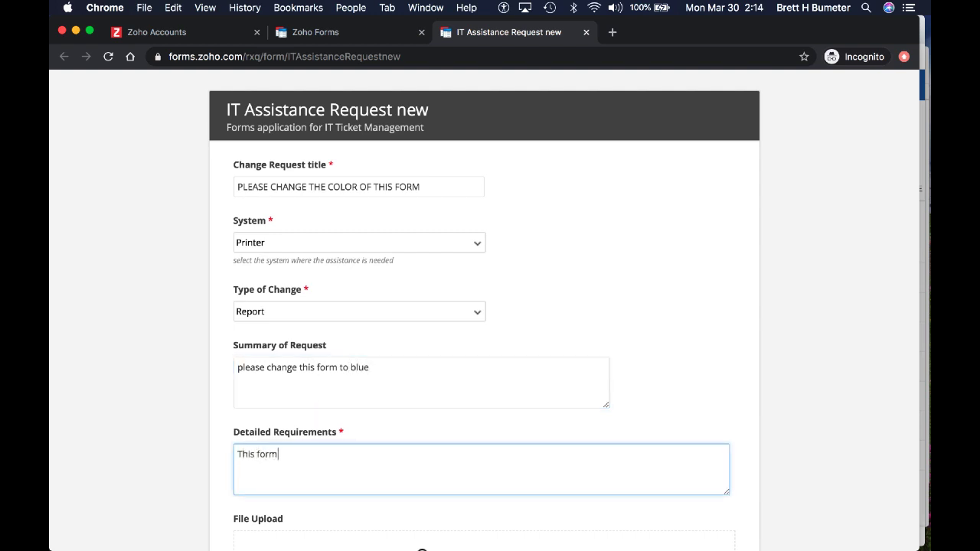
pyautogui.write(' is currently gray, please make it blue')
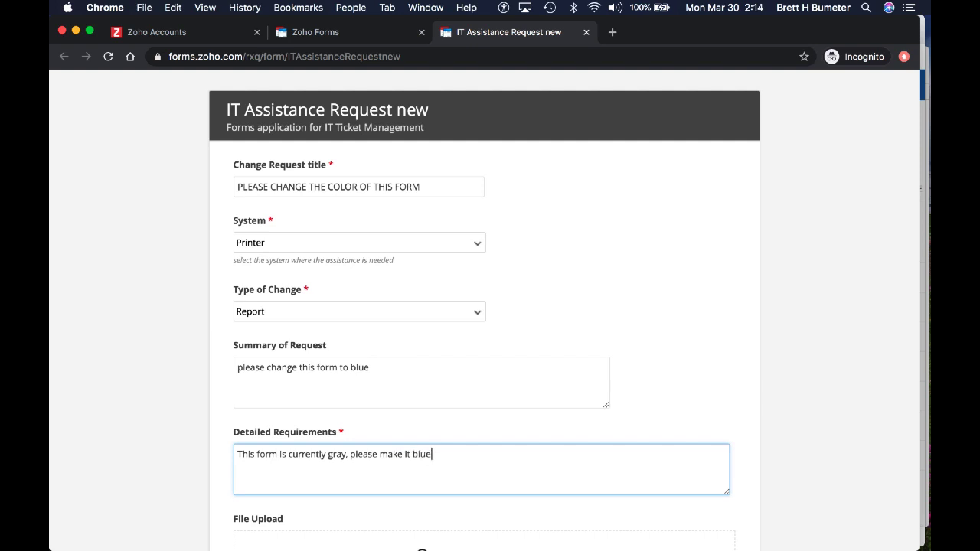
pyautogui.scroll(-3, 490, 306)
pyautogui.scroll(-2, 362, 333)
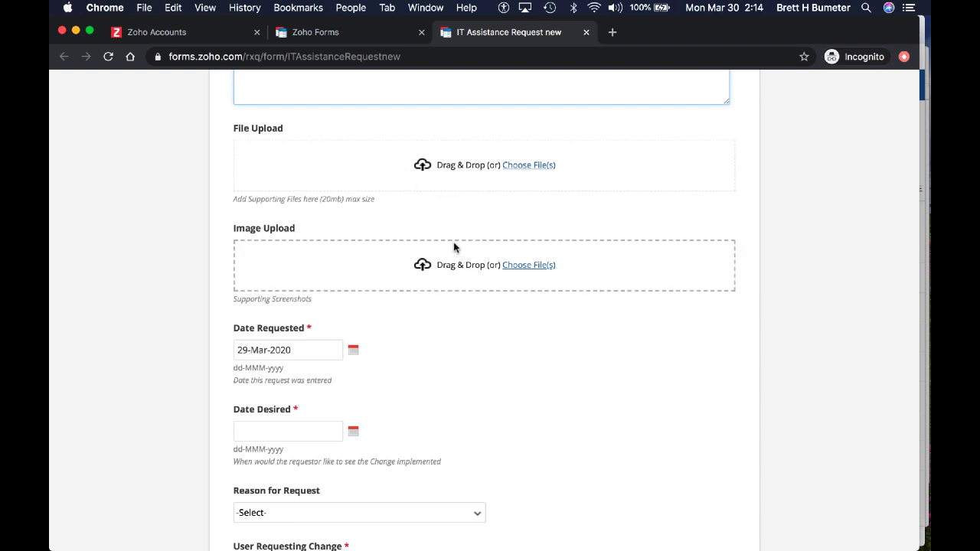
# Step: Set the Date Desired to 31 March 2020
pyautogui.click(318, 350)
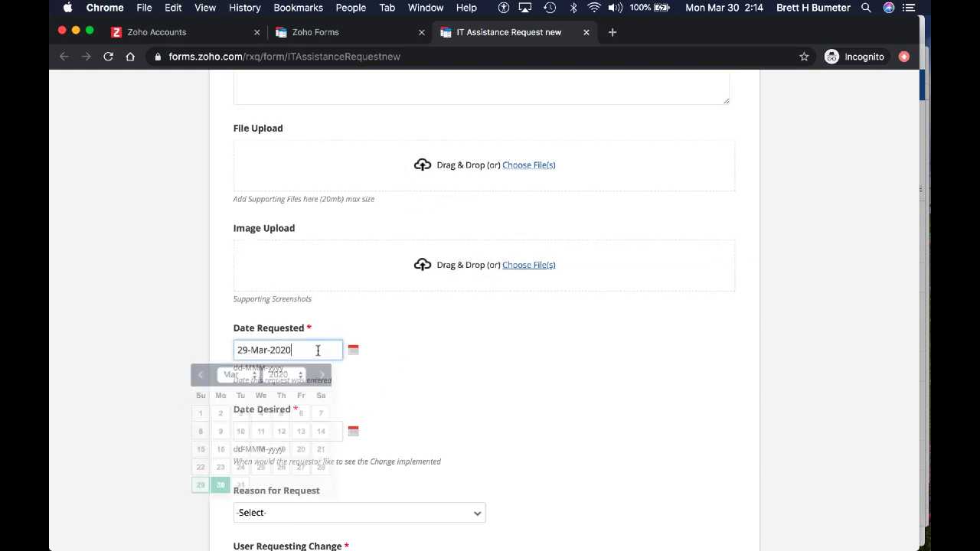
pyautogui.click(419, 378)
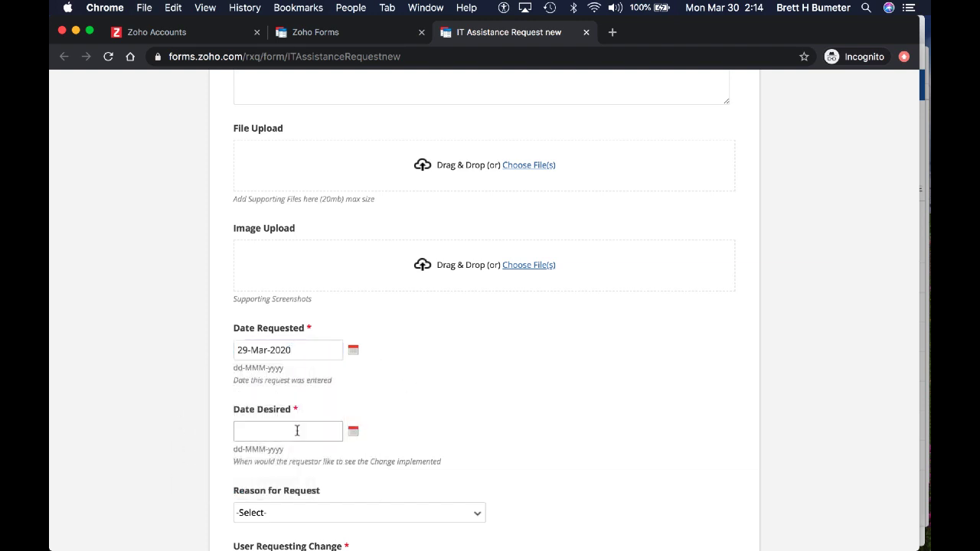
pyautogui.click(296, 430)
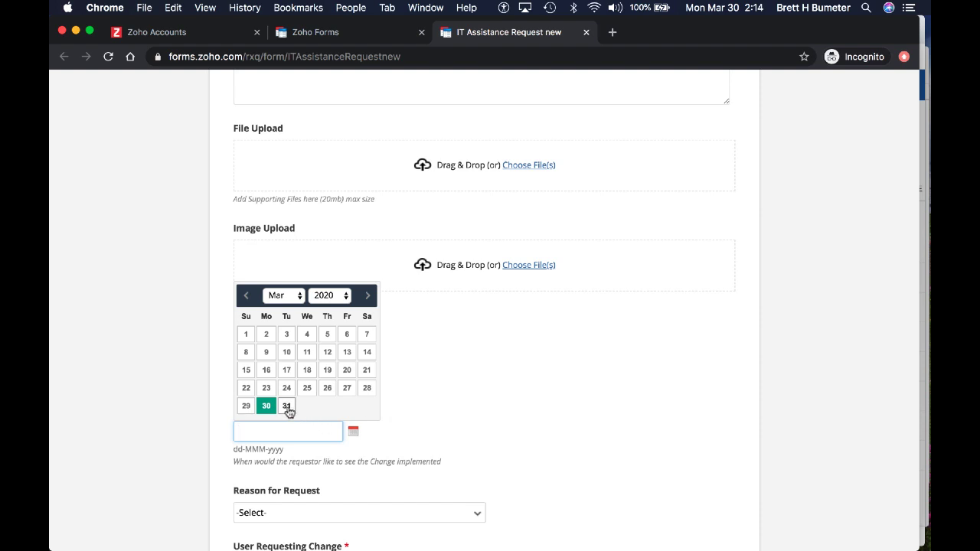
pyautogui.click(286, 406)
# Step: Choose User preference as the reason and enter the requester's first and last name
pyautogui.scroll(-5, 435, 424)
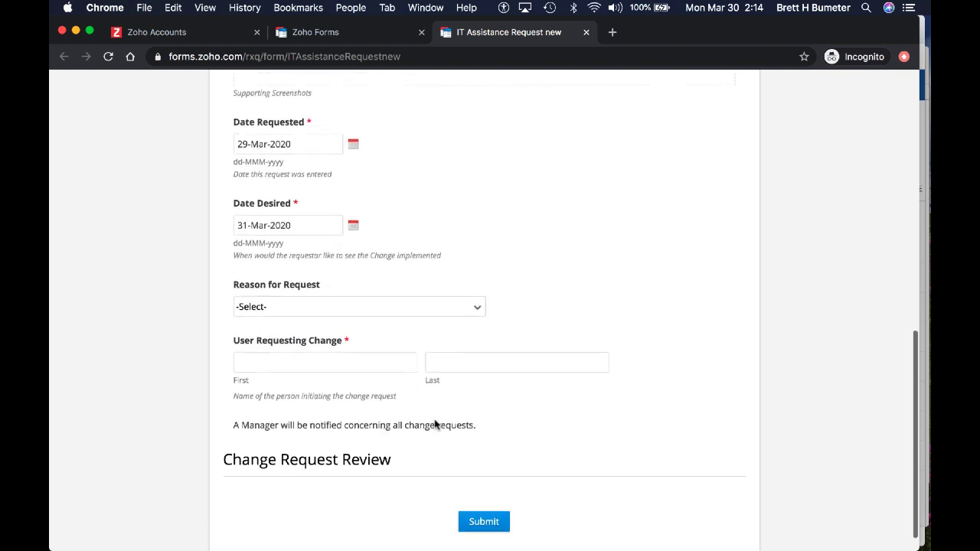
pyautogui.click(345, 306)
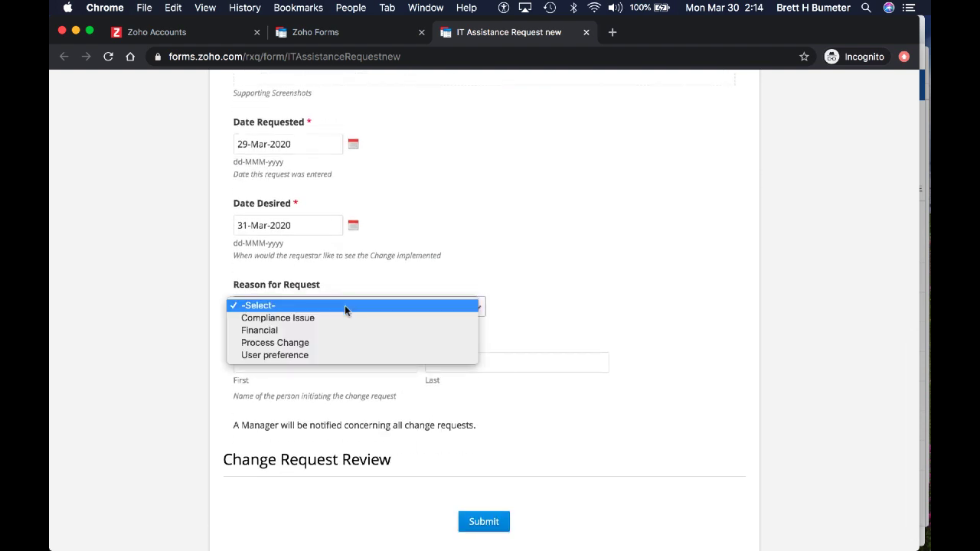
pyautogui.click(353, 350)
pyautogui.click(323, 365)
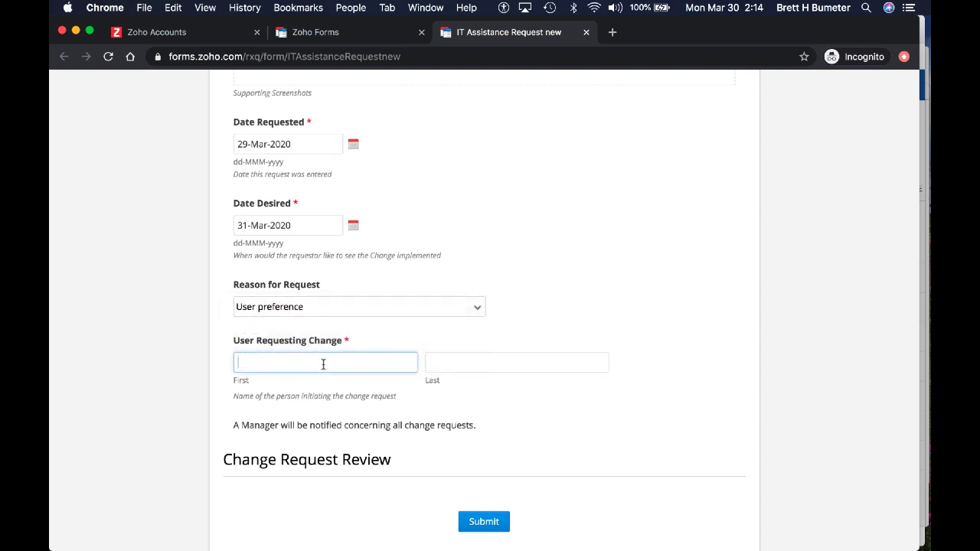
pyautogui.press('Tab')
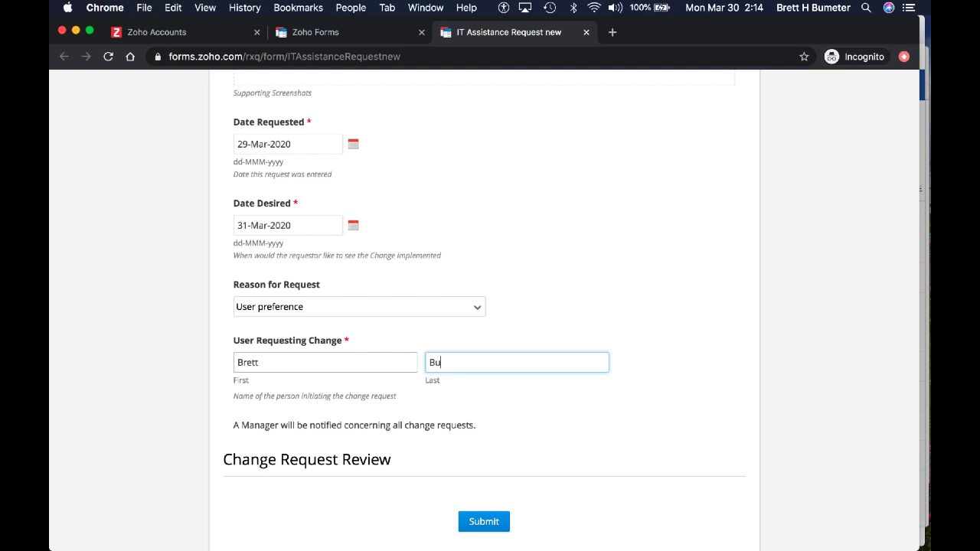
pyautogui.scroll(-1, 495, 436)
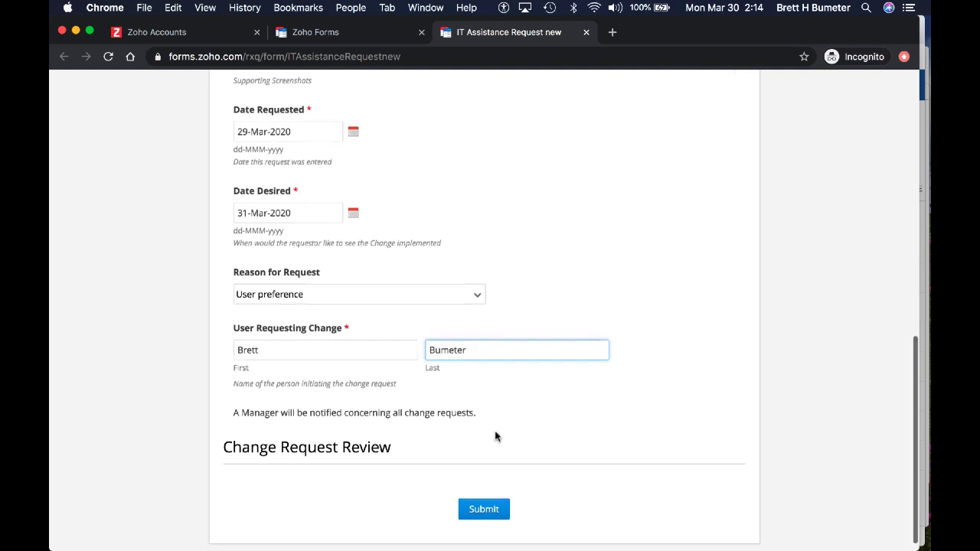
pyautogui.scroll(5, 495, 437)
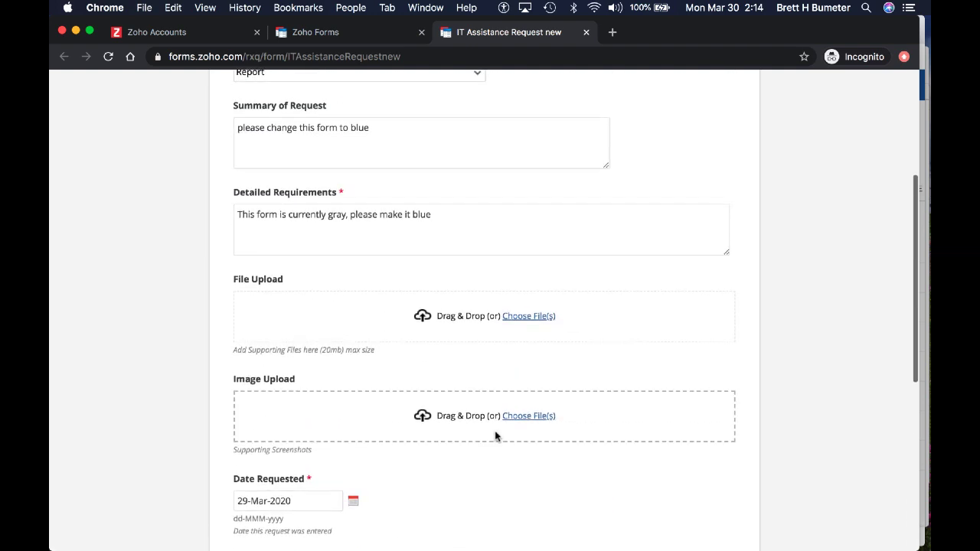
pyautogui.scroll(3, 495, 436)
pyautogui.scroll(-8, 496, 436)
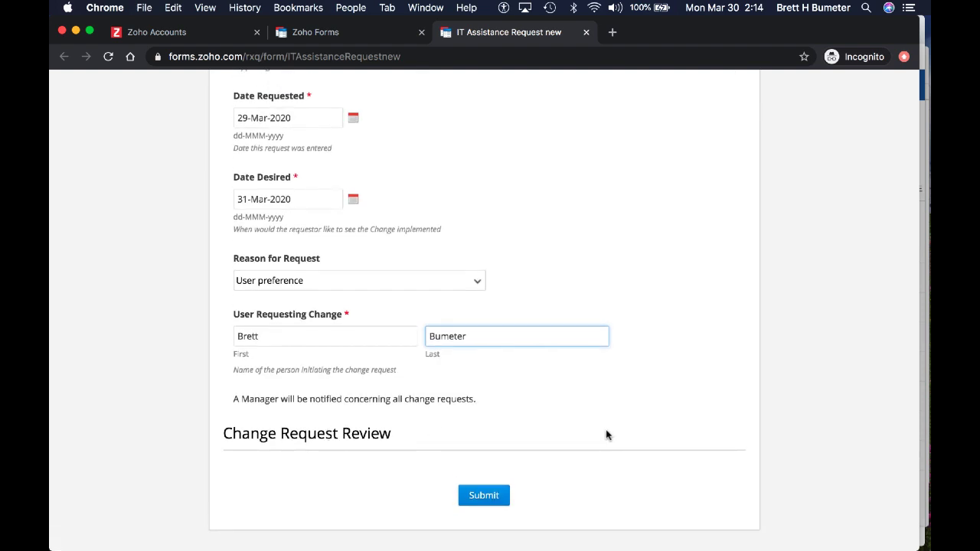
# Step: Submit the completed IT Assistance Request form
pyautogui.click(486, 496)
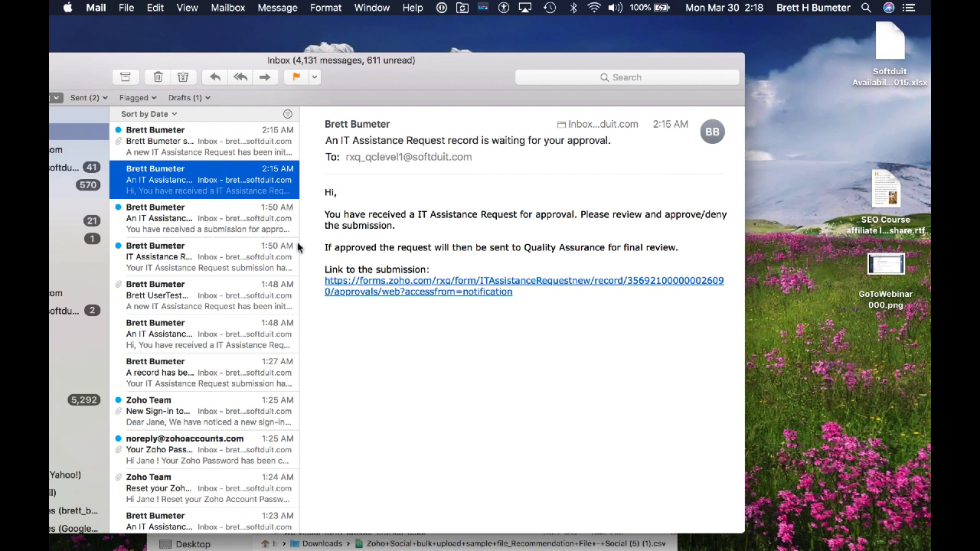
pyautogui.click(218, 148)
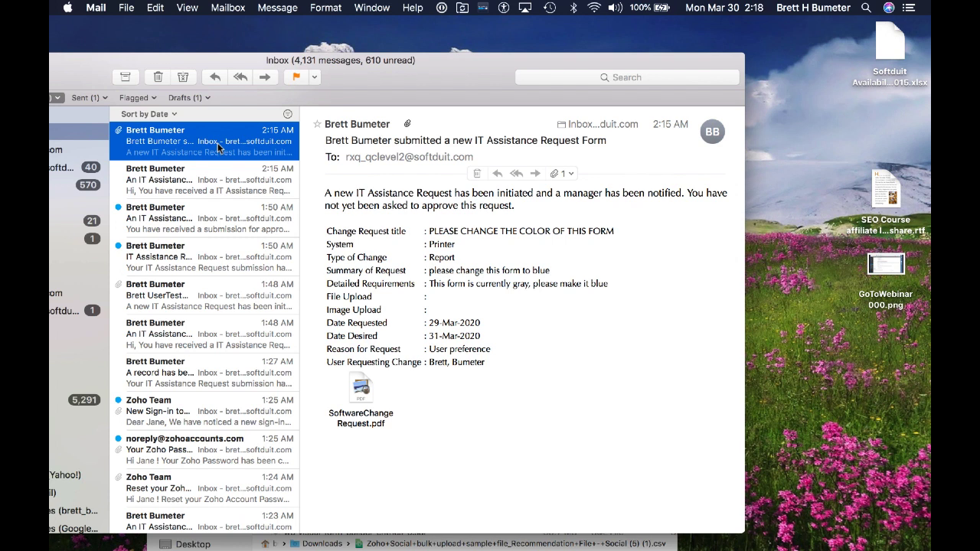
pyautogui.click(495, 366)
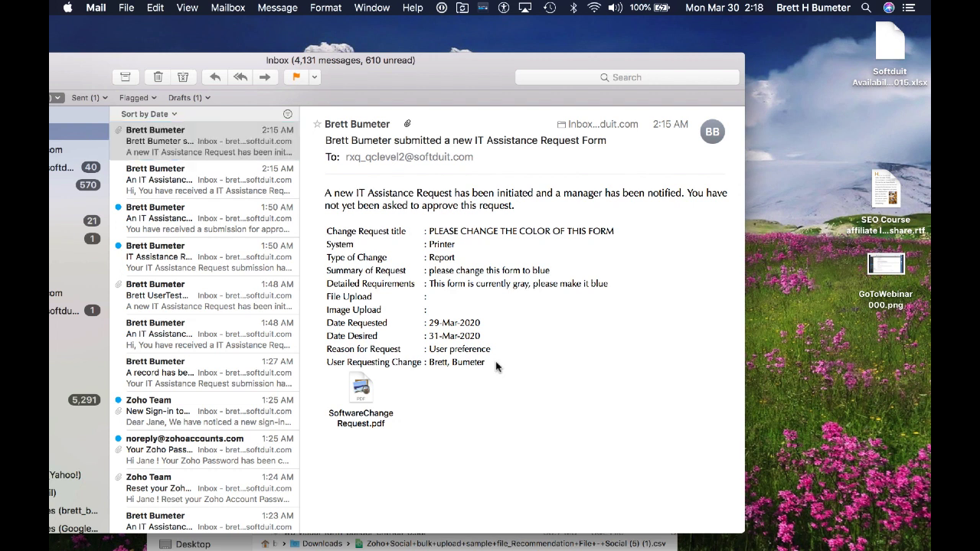
pyautogui.click(359, 392)
pyautogui.doubleClick(359, 392)
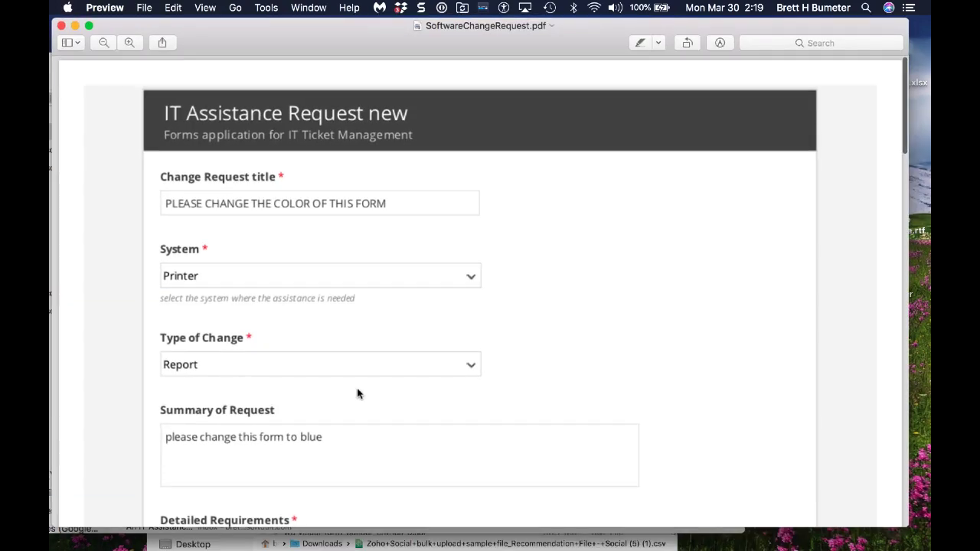
pyautogui.scroll(-15, 357, 393)
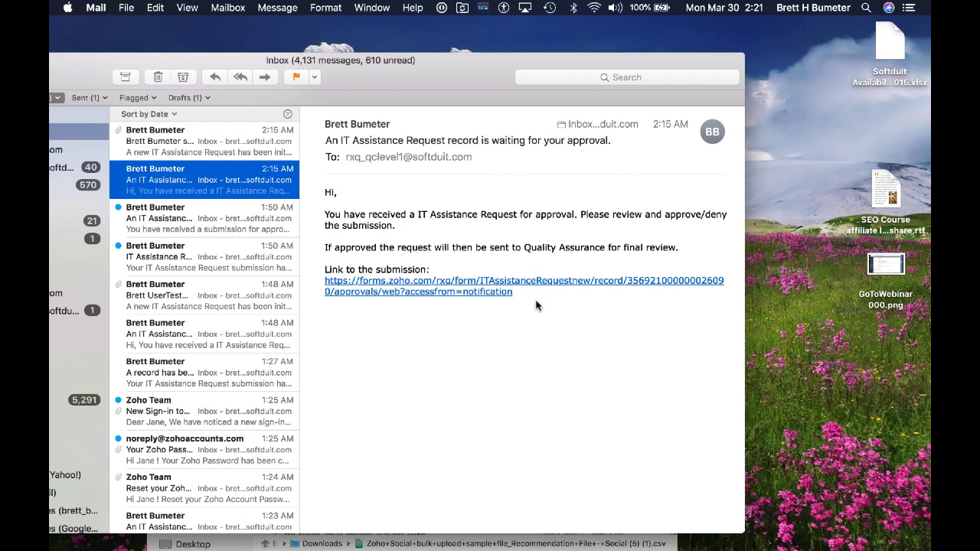
# Step: Copy the submission link from the approval email
pyautogui.moveTo(534, 299); pyautogui.dragTo(325, 281)
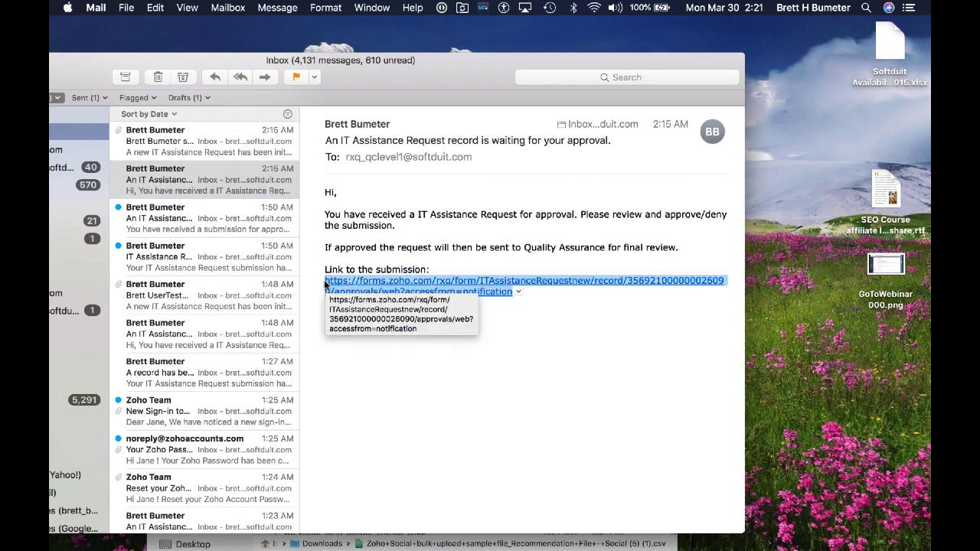
pyautogui.rightClick(496, 283)
pyautogui.click(532, 310)
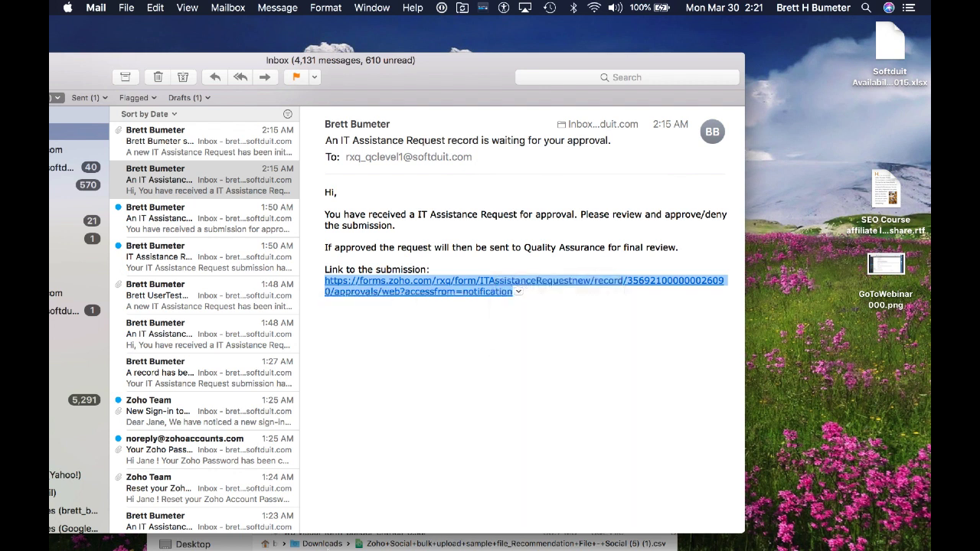
# Step: Open a new private Safari window and paste the link into the address bar
pyautogui.moveTo(272, 540)
pyautogui.rightClick(180, 531)
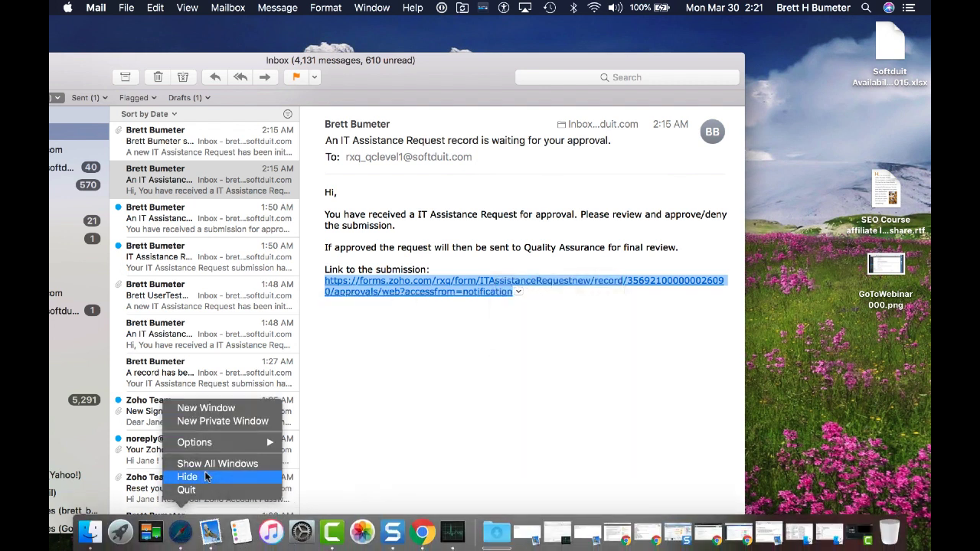
pyautogui.click(220, 422)
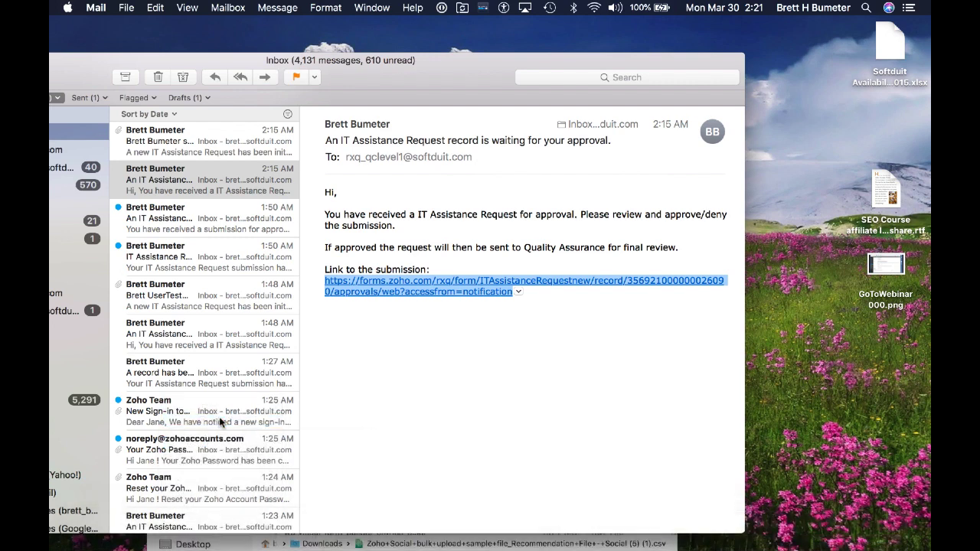
pyautogui.press('super+v')
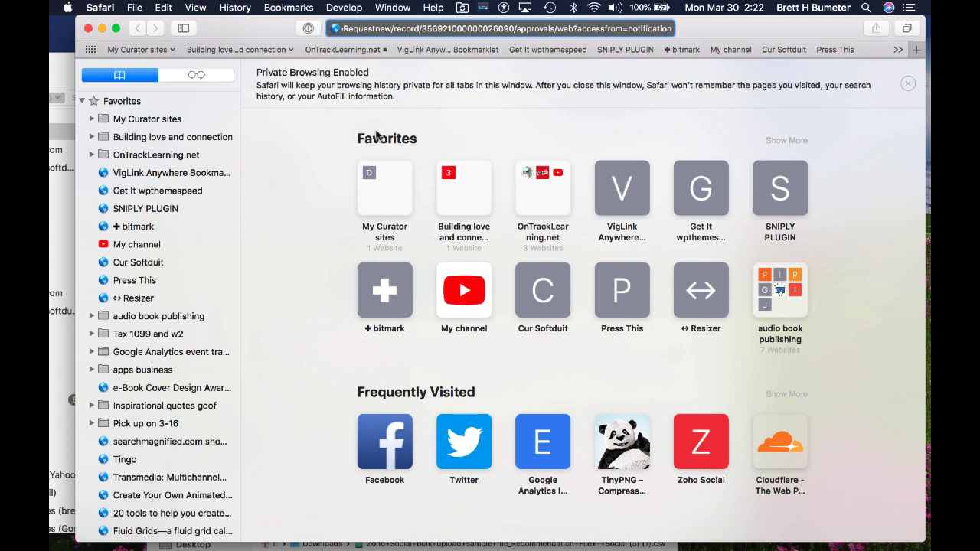
# Step: Load the approval link and sign in to Zoho with the saved QA account from 1Password
pyautogui.press('Return')
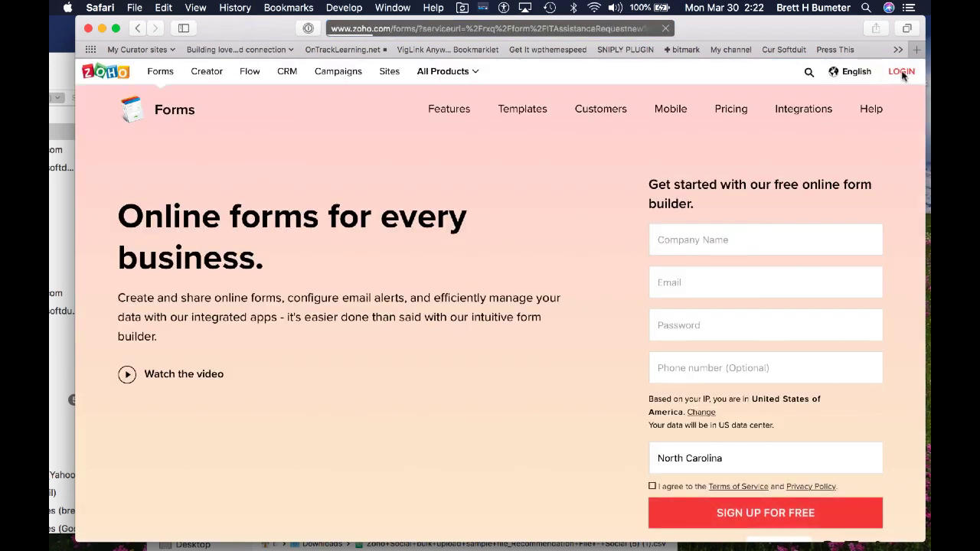
pyautogui.click(901, 71)
pyautogui.write('rxq')
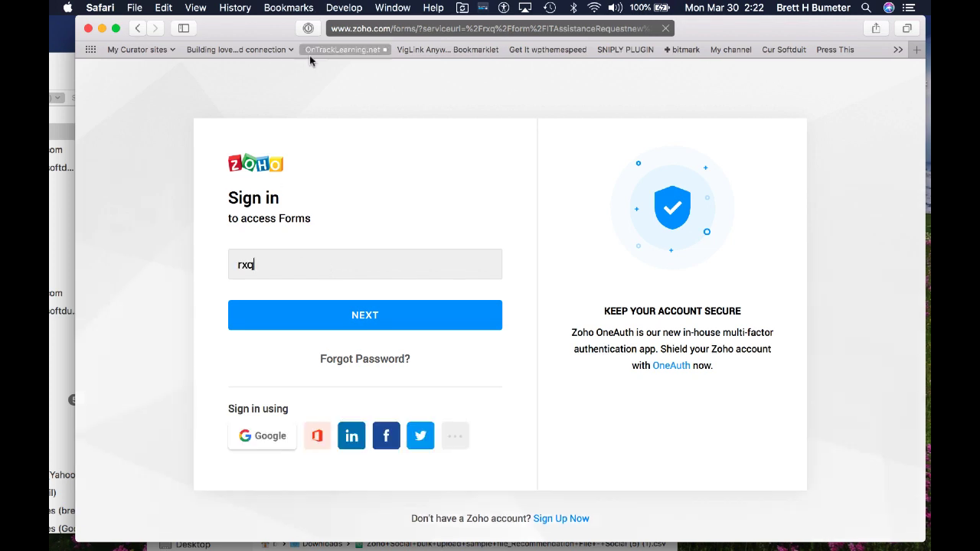
pyautogui.click(308, 29)
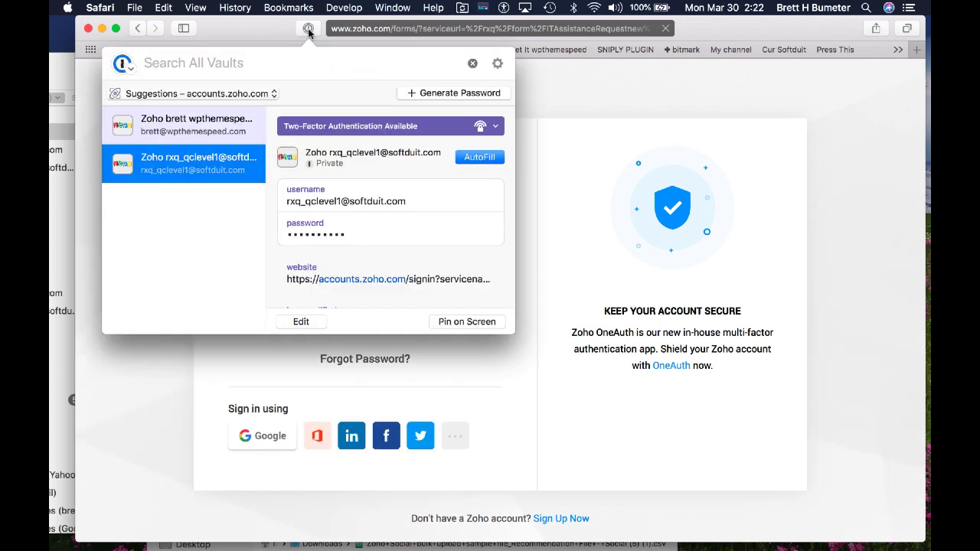
pyautogui.doubleClick(212, 169)
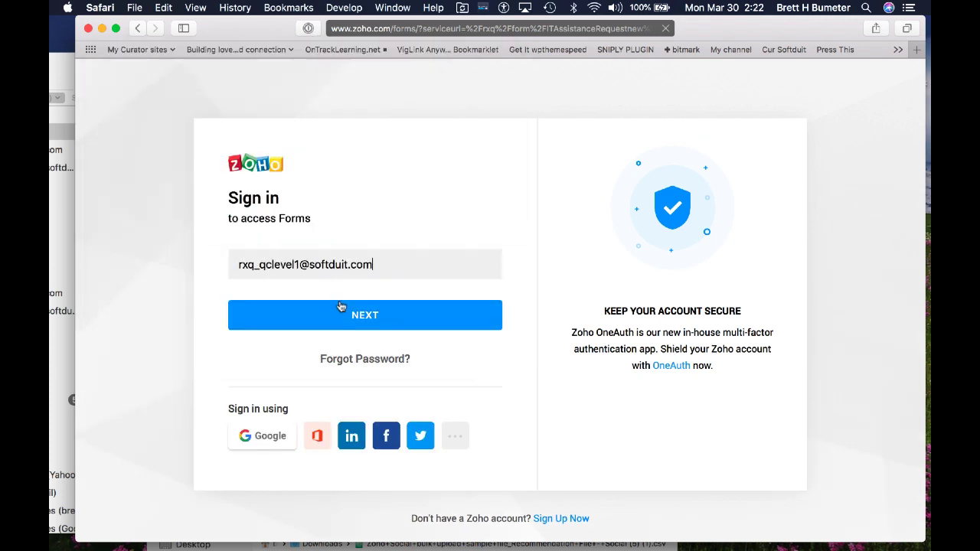
pyautogui.click(357, 319)
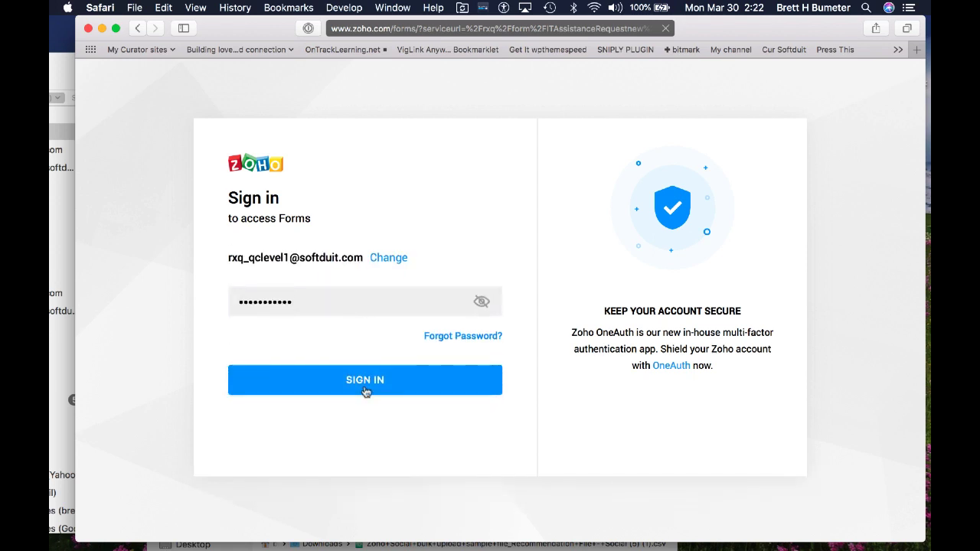
pyautogui.click(365, 389)
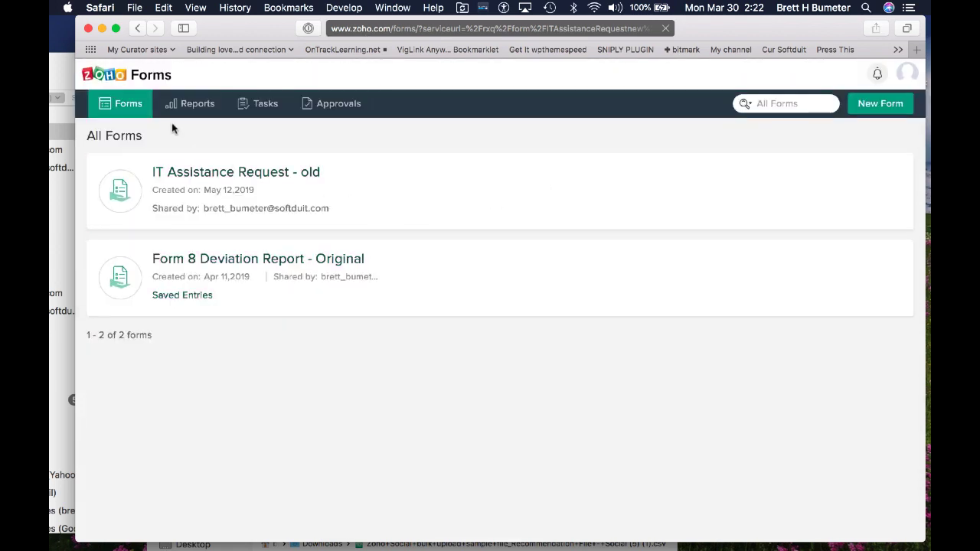
# Step: Open the IT Assistance Request under Approvals and review all its Approval Review fields
pyautogui.click(313, 106)
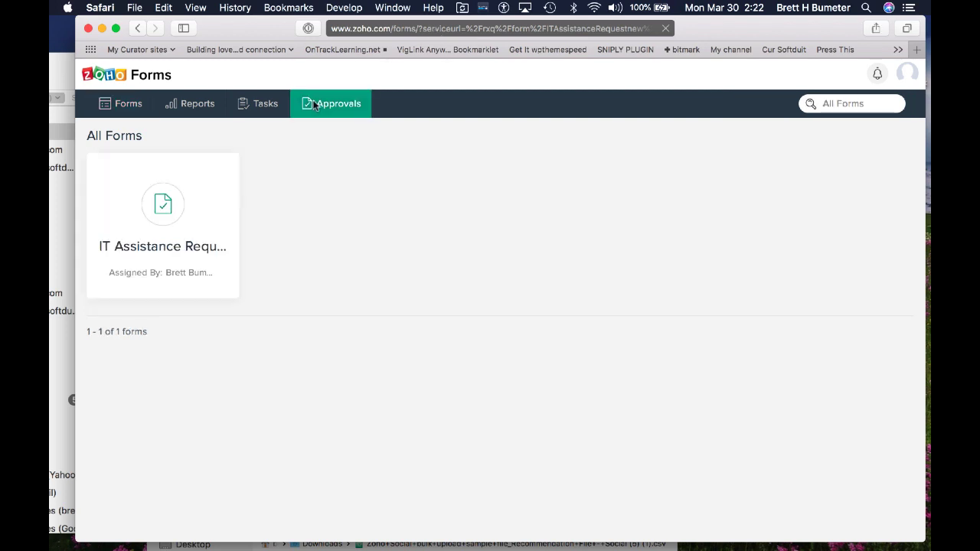
pyautogui.click(164, 249)
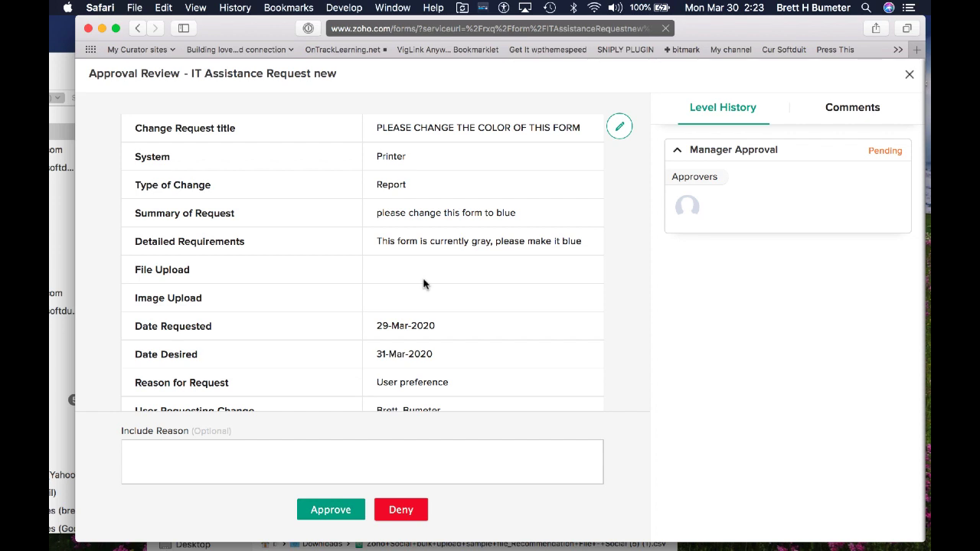
pyautogui.scroll(-3, 434, 221)
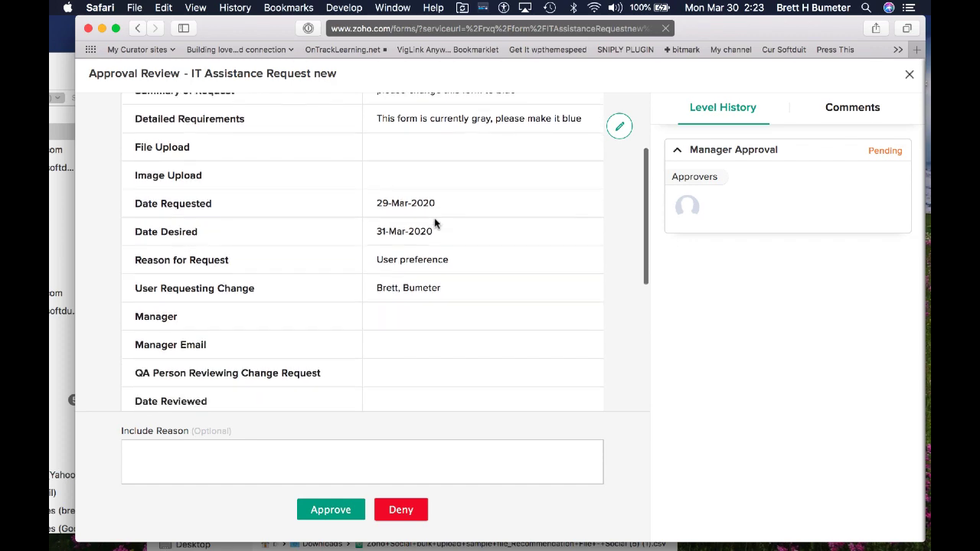
pyautogui.scroll(-2, 434, 222)
pyautogui.scroll(-1, 418, 270)
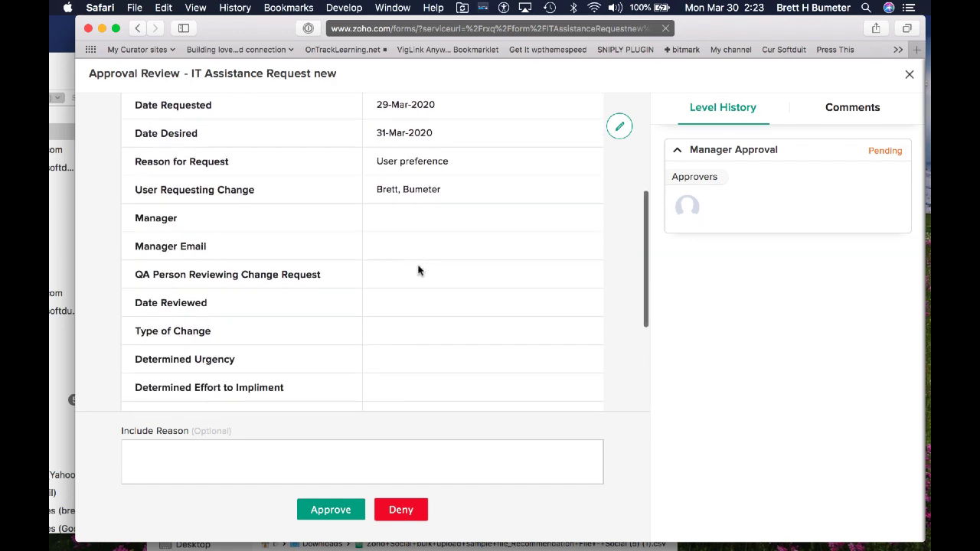
pyautogui.scroll(-3, 418, 269)
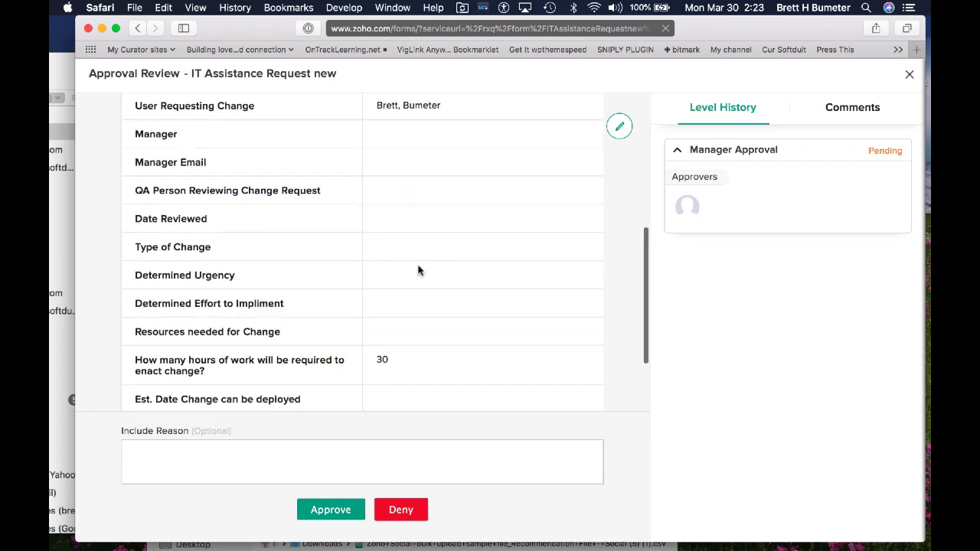
pyautogui.scroll(-4, 418, 269)
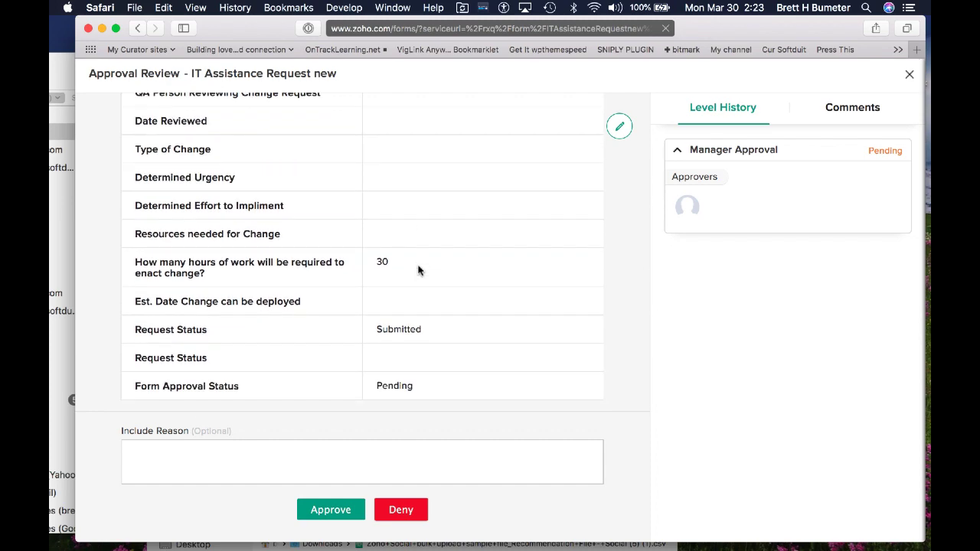
pyautogui.scroll(-1, 418, 269)
pyautogui.scroll(6, 417, 269)
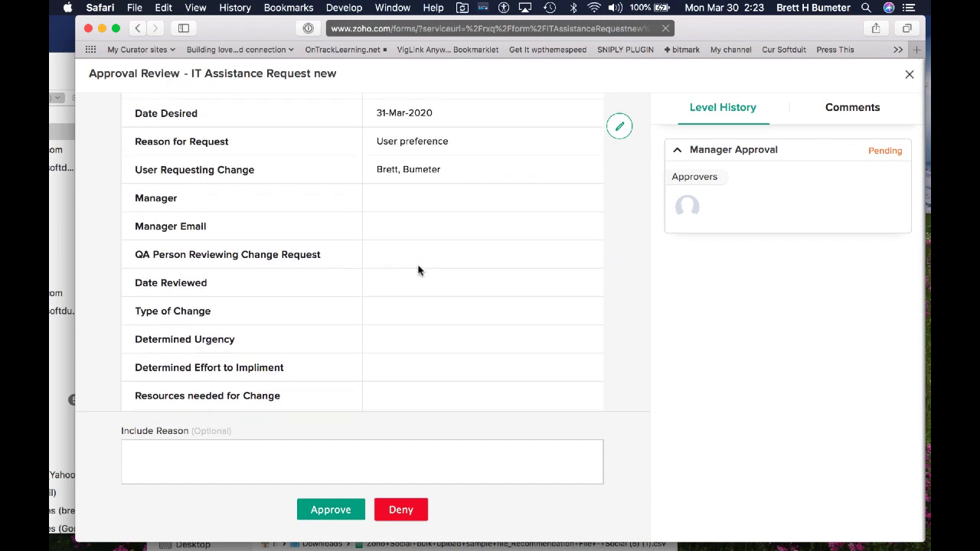
pyautogui.scroll(8, 418, 270)
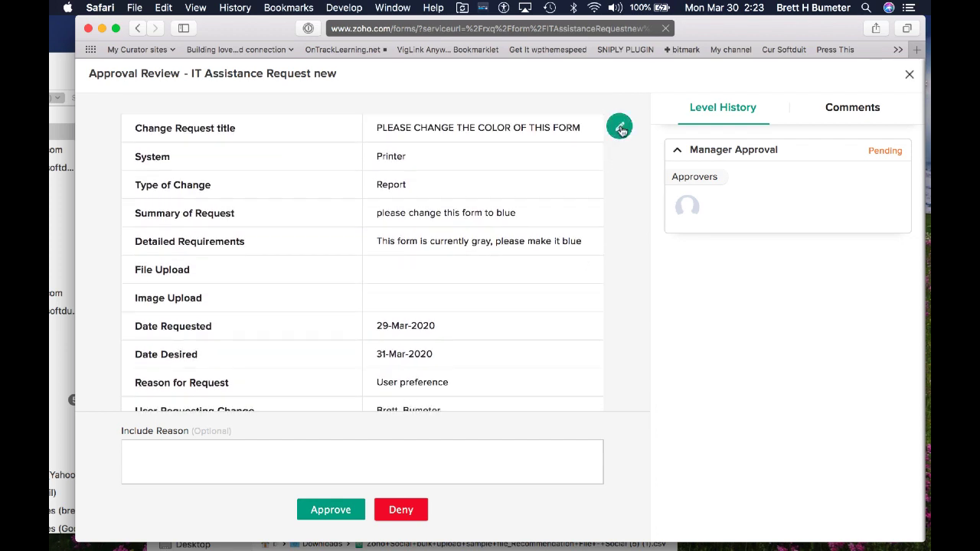
# Step: Edit the record to add the manager's first name, last name and e-mail, then save
pyautogui.click(621, 130)
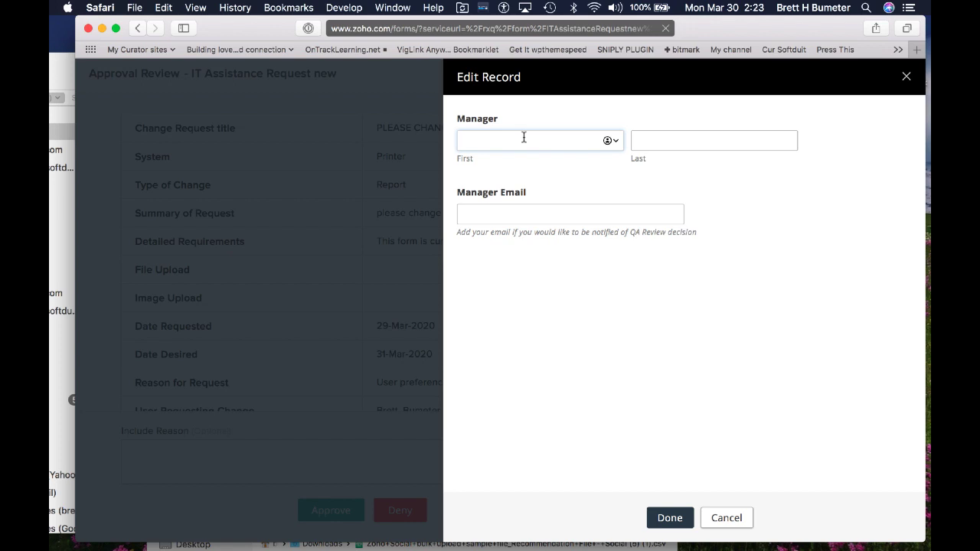
pyautogui.write('Brett')
pyautogui.press('Tab')
pyautogui.write('ManagerTest')
pyautogui.click(504, 214)
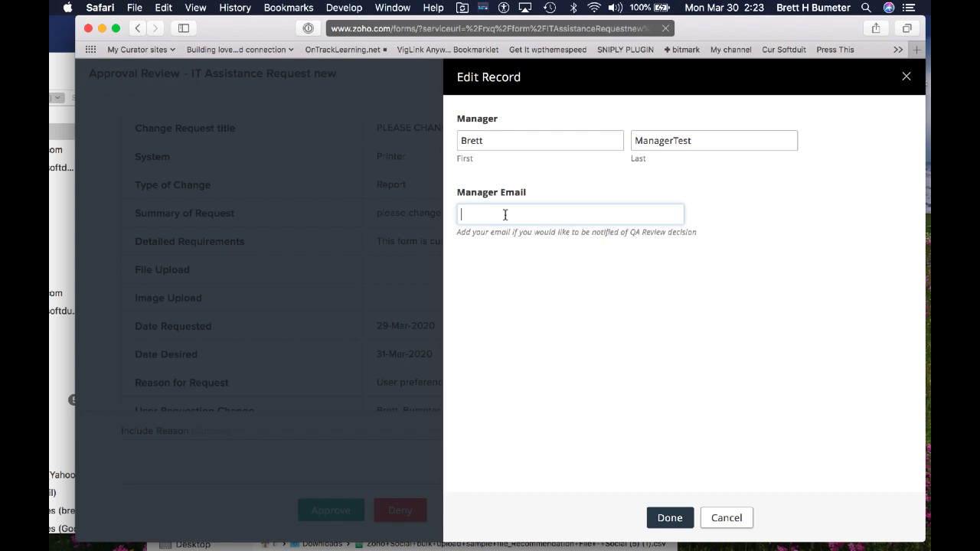
pyautogui.write('test@test.com')
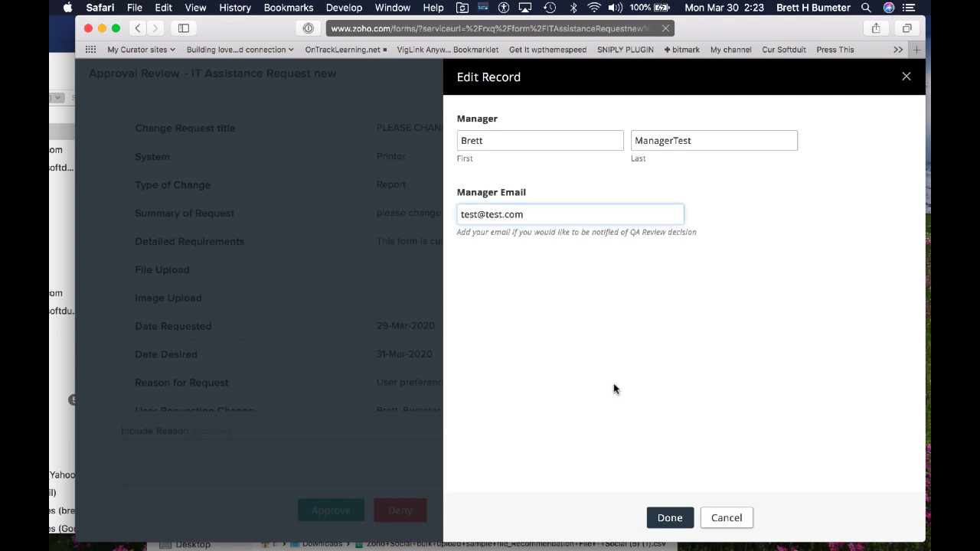
pyautogui.click(662, 520)
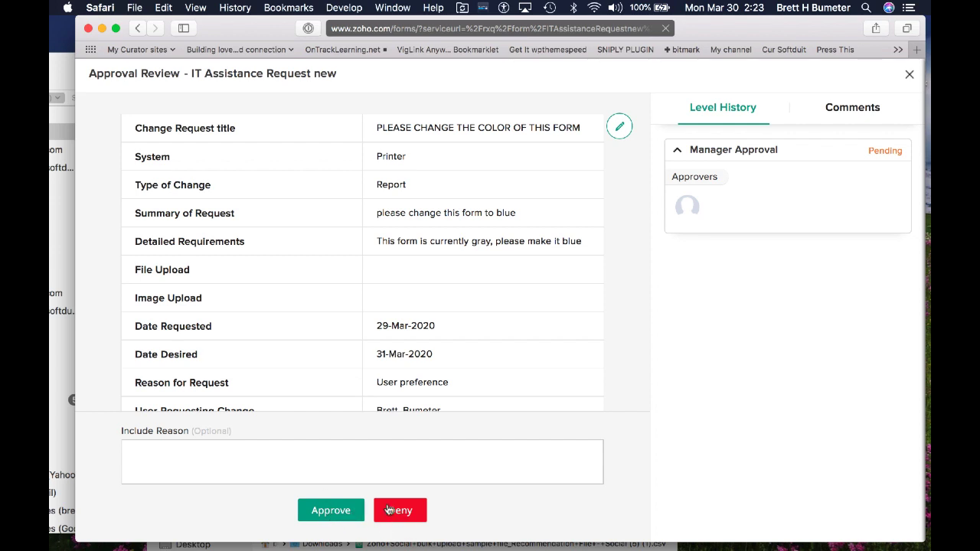
# Step: Approve at manager level with the comment 'No reason, sounds good!' and check the Level History
pyautogui.click(325, 465)
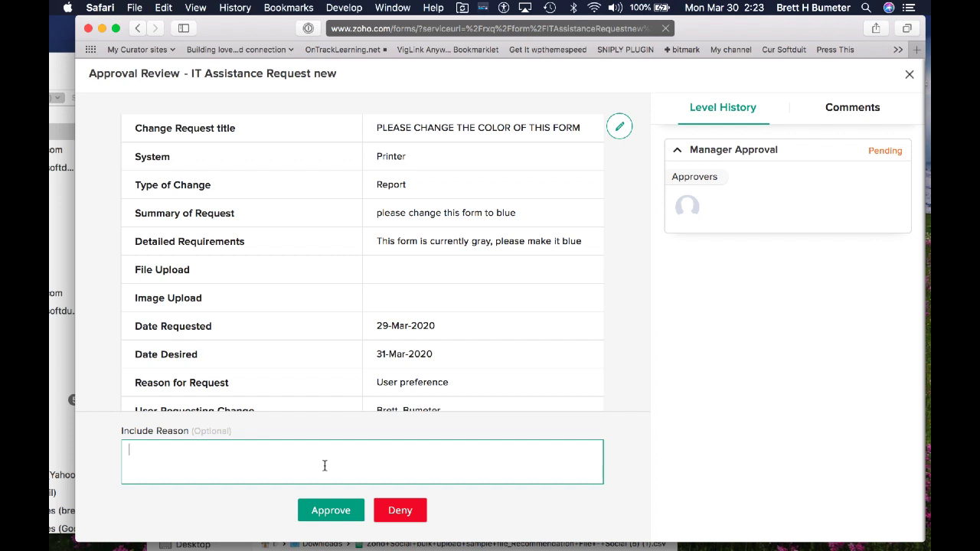
pyautogui.write('No reason, sounds good!')
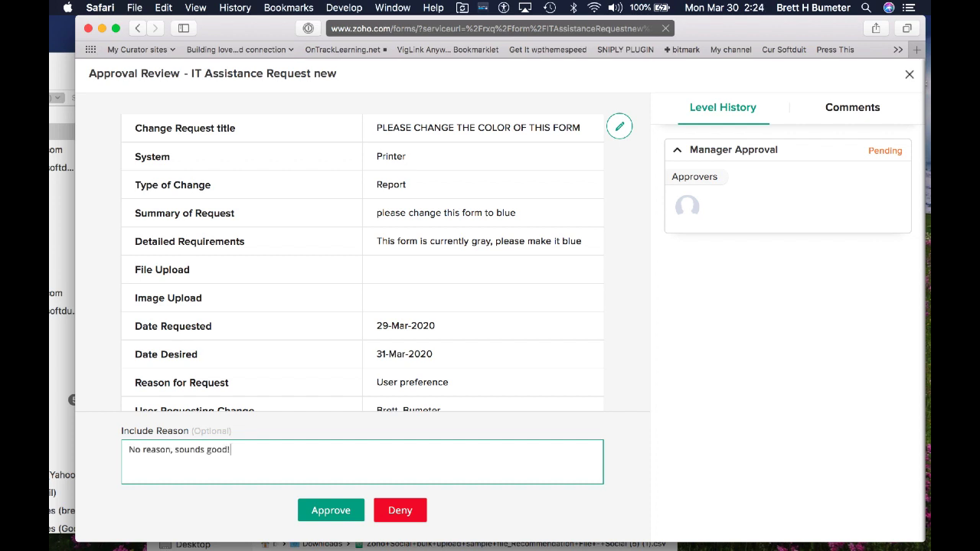
pyautogui.click(334, 511)
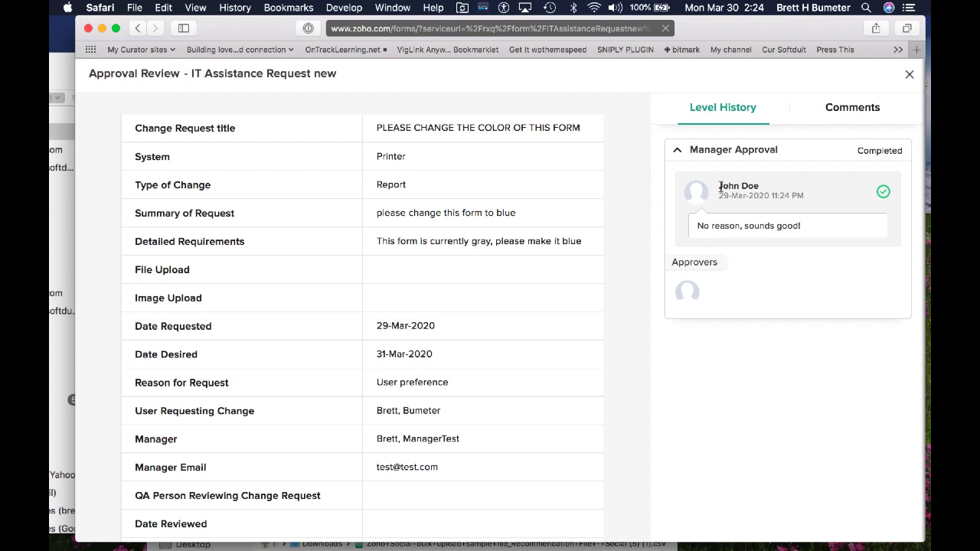
pyautogui.moveTo(717, 186); pyautogui.dragTo(759, 187)
# Step: Read the manager-approved notification in Mail and open the QA approval request email
pyautogui.press('super+Tab')
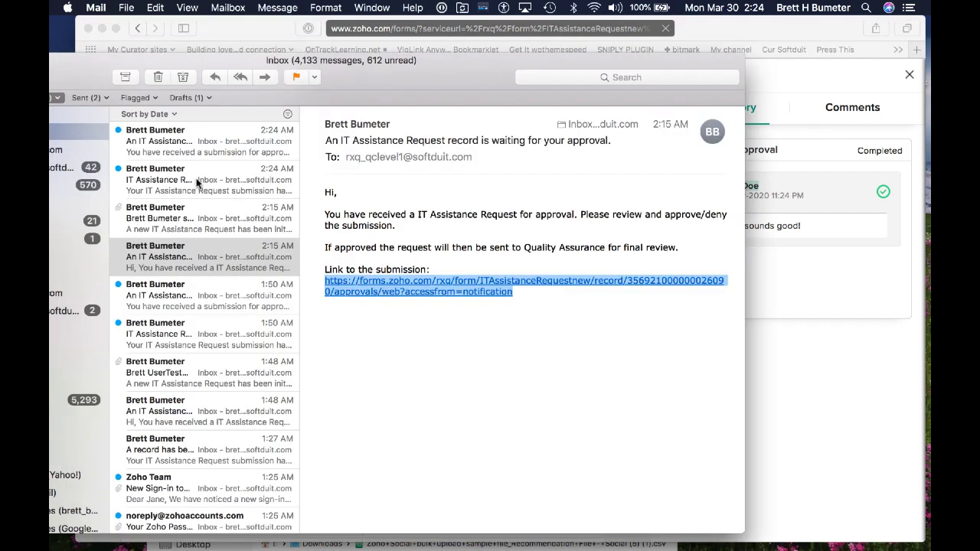
pyautogui.click(197, 182)
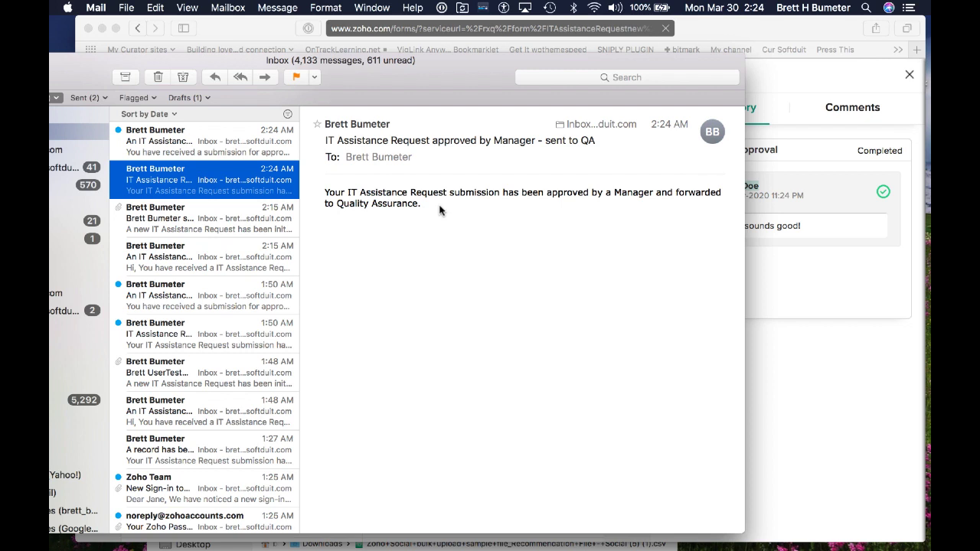
pyautogui.click(212, 137)
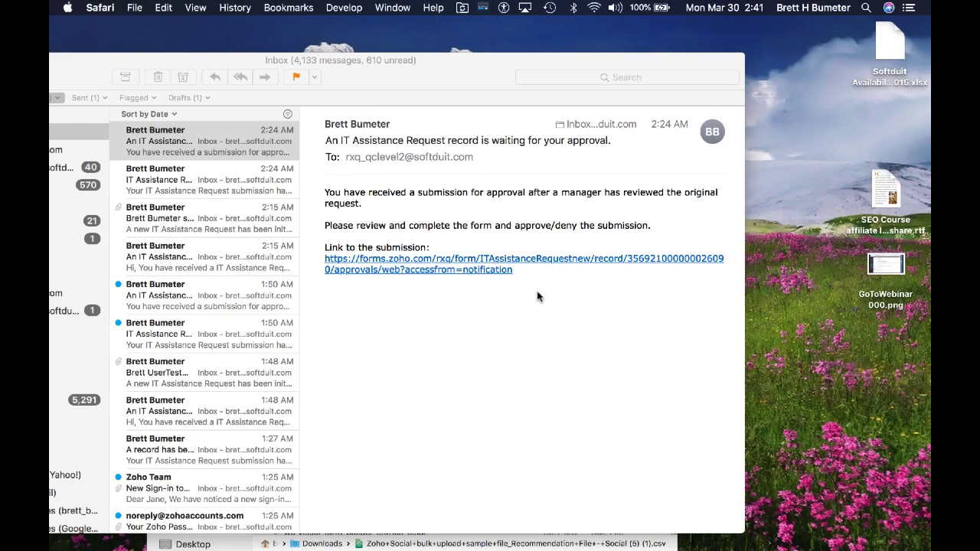
# Step: Copy the submission link from the QA approval request email
pyautogui.click(525, 274)
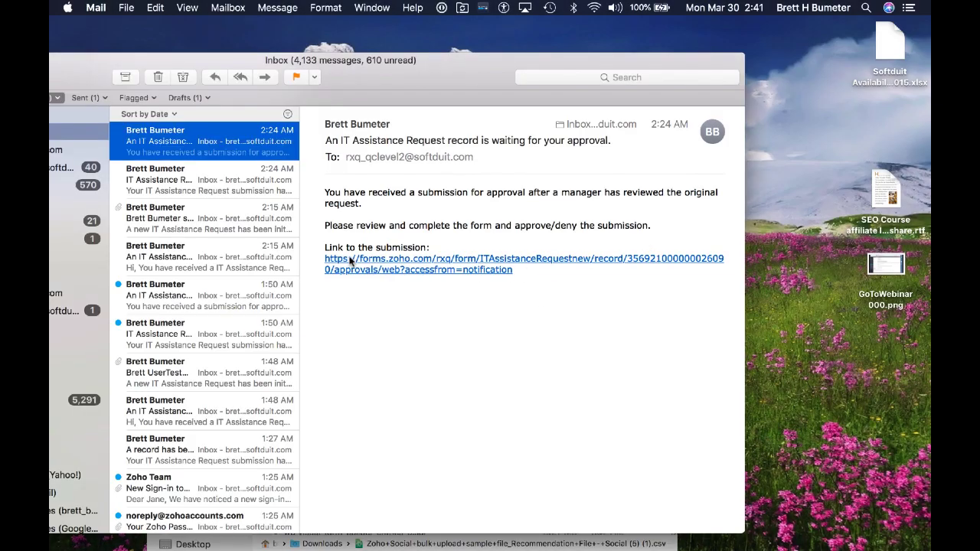
pyautogui.moveTo(540, 273); pyautogui.dragTo(339, 260)
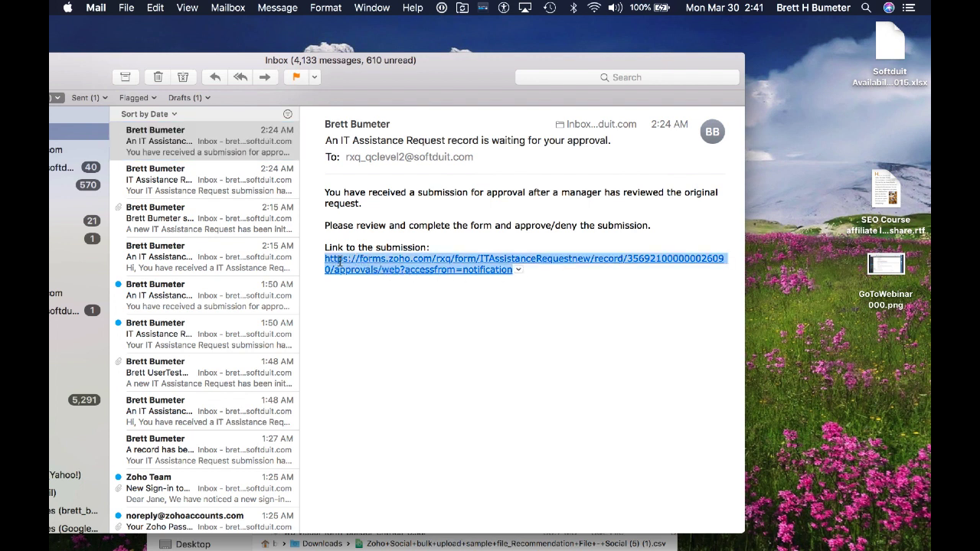
pyautogui.rightClick(375, 268)
pyautogui.click(413, 297)
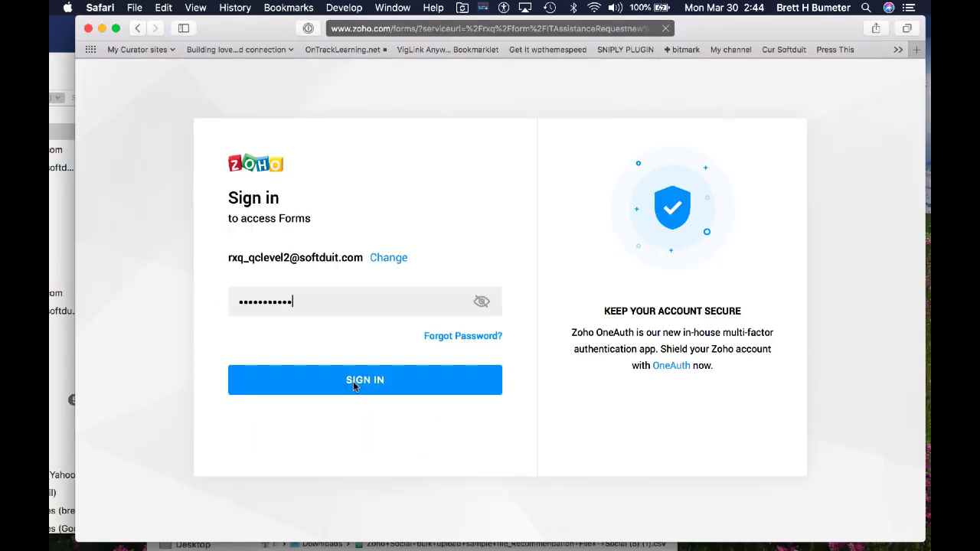
# Step: Sign in as the next QA reviewer and list pending entries for IT Assistance Request new under Approvals
pyautogui.click(354, 386)
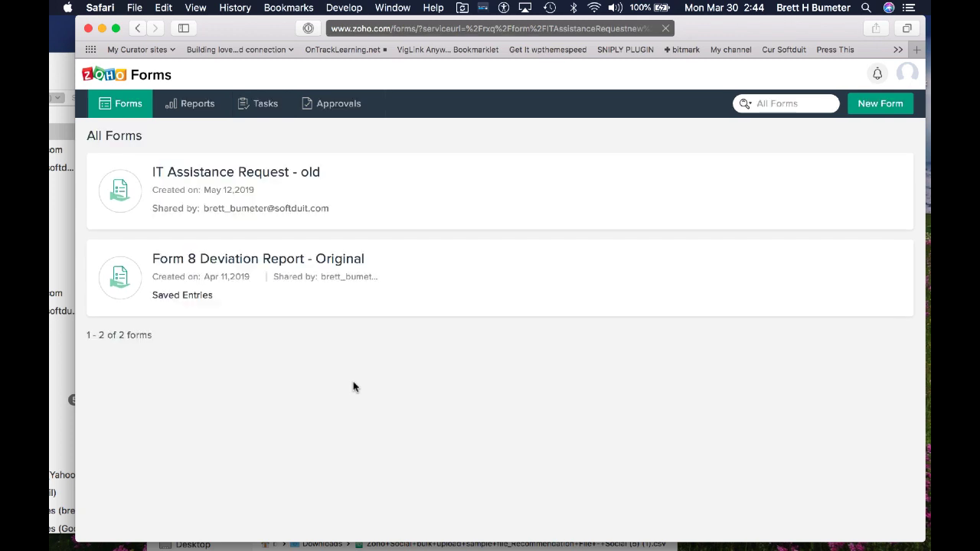
pyautogui.click(338, 107)
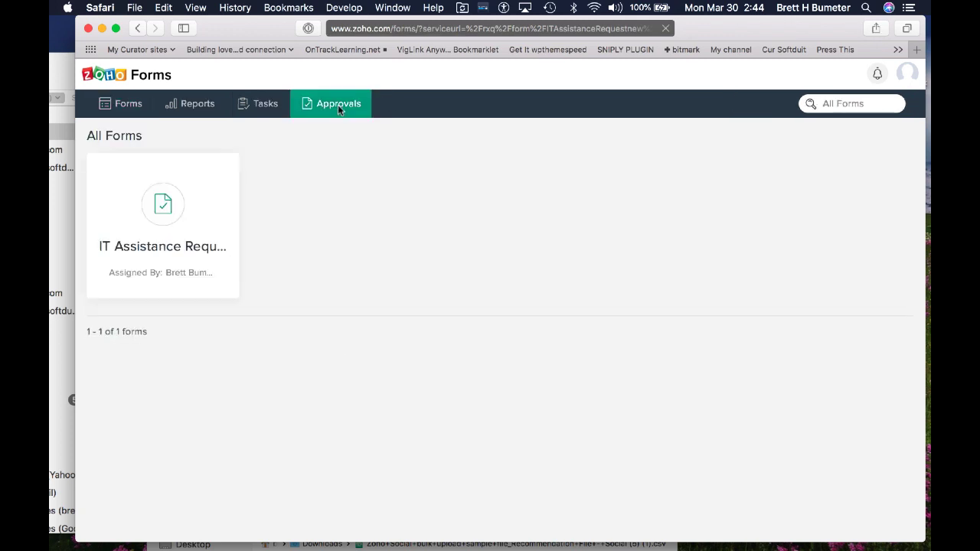
pyautogui.click(157, 247)
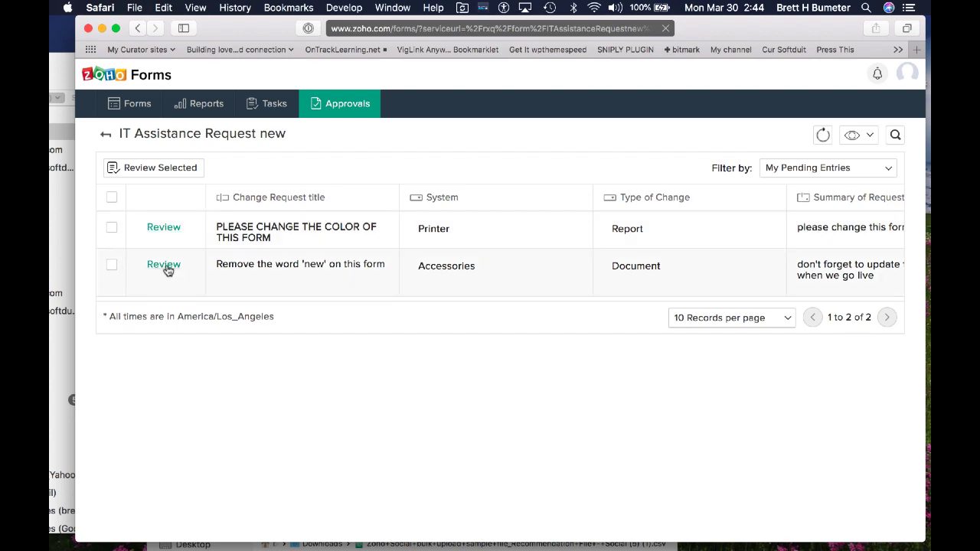
# Step: Open the colour-change request for editing and enter the QA reviewer's first and last name
pyautogui.click(164, 227)
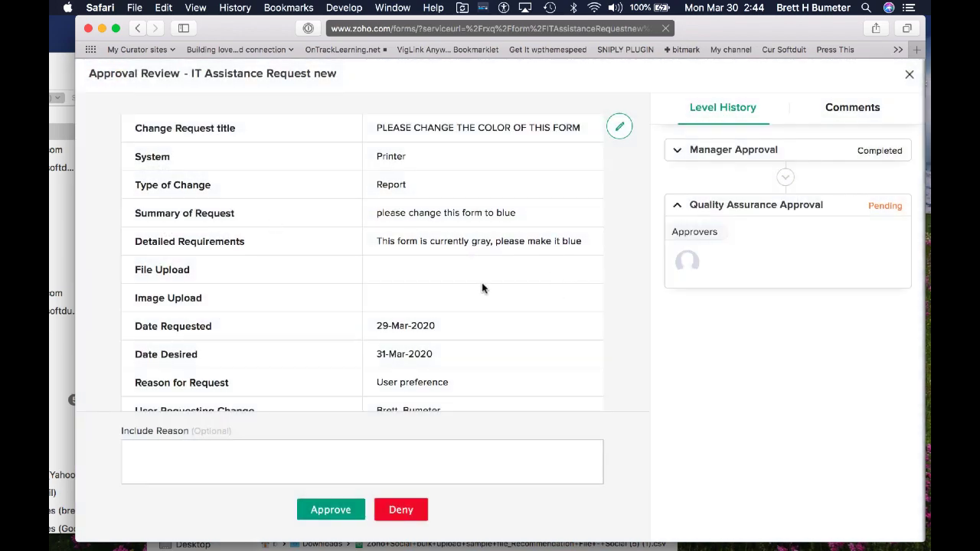
pyautogui.scroll(-10, 483, 288)
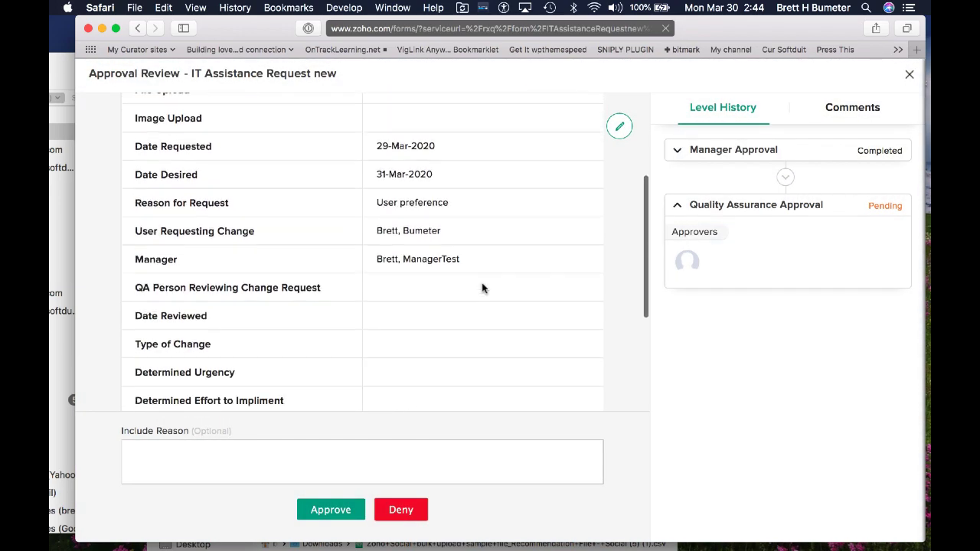
pyautogui.scroll(-3, 482, 288)
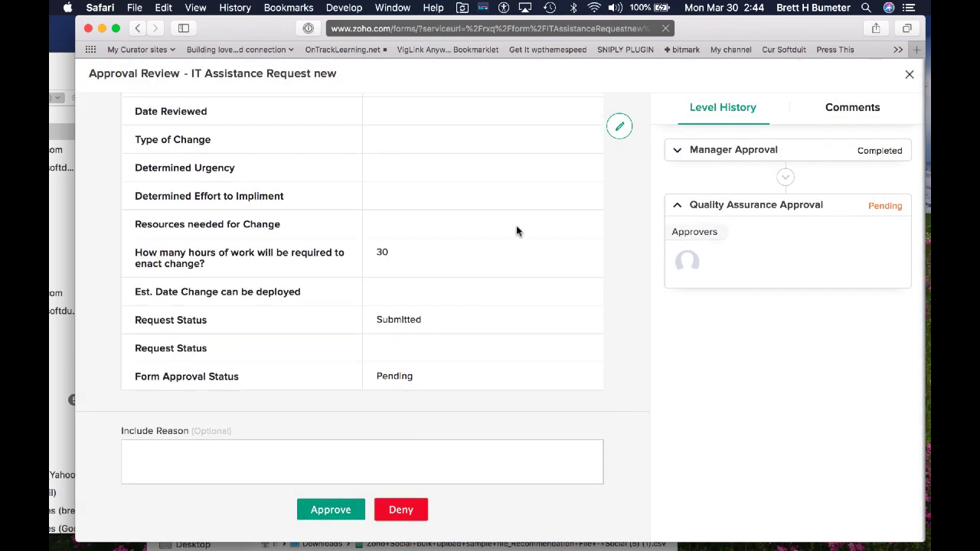
pyautogui.click(620, 128)
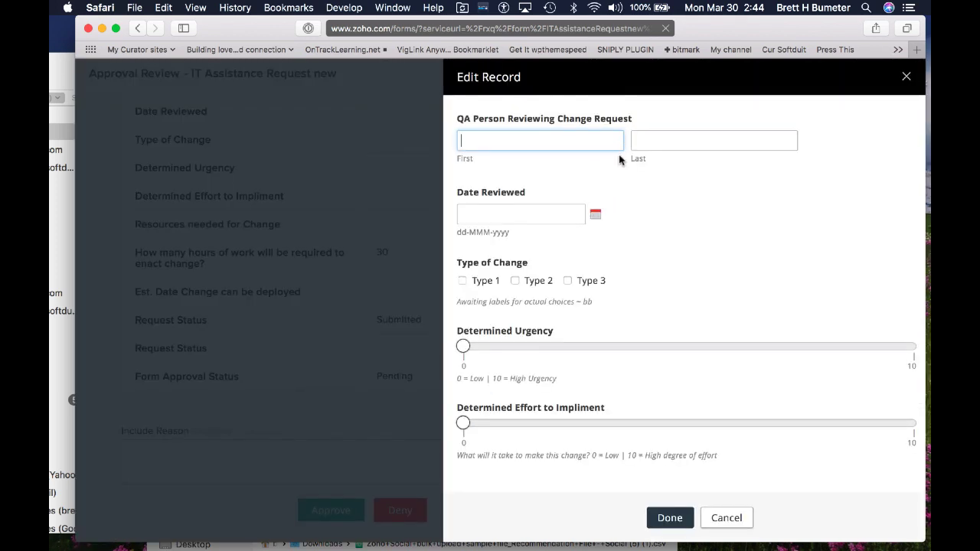
pyautogui.write('Brett')
pyautogui.press('Tab')
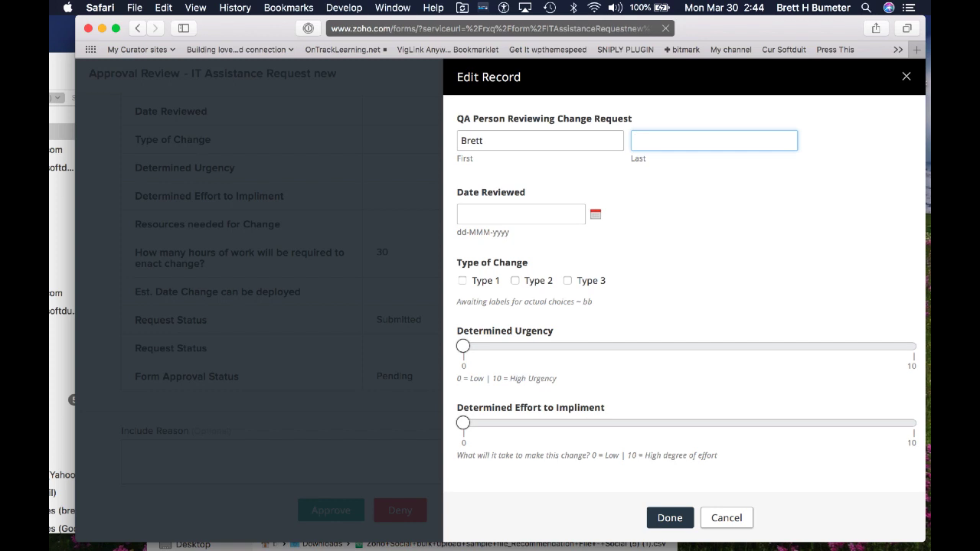
pyautogui.write('QARoleDemo')
# Step: Set the review date to 30-Mar-2020 and mark the change as Type 1 only
pyautogui.click(524, 216)
pyautogui.click(490, 349)
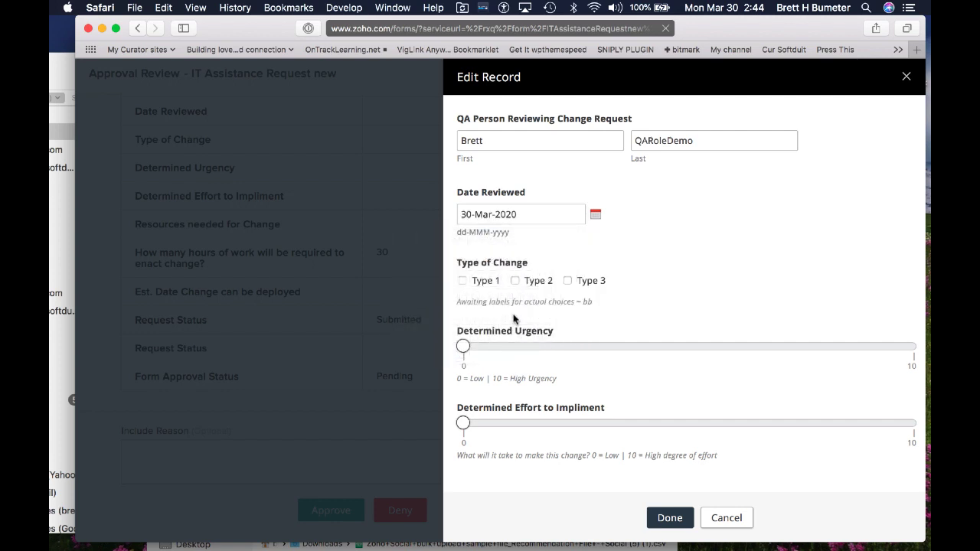
pyautogui.click(461, 281)
pyautogui.click(515, 281)
pyautogui.scroll(-2, 627, 320)
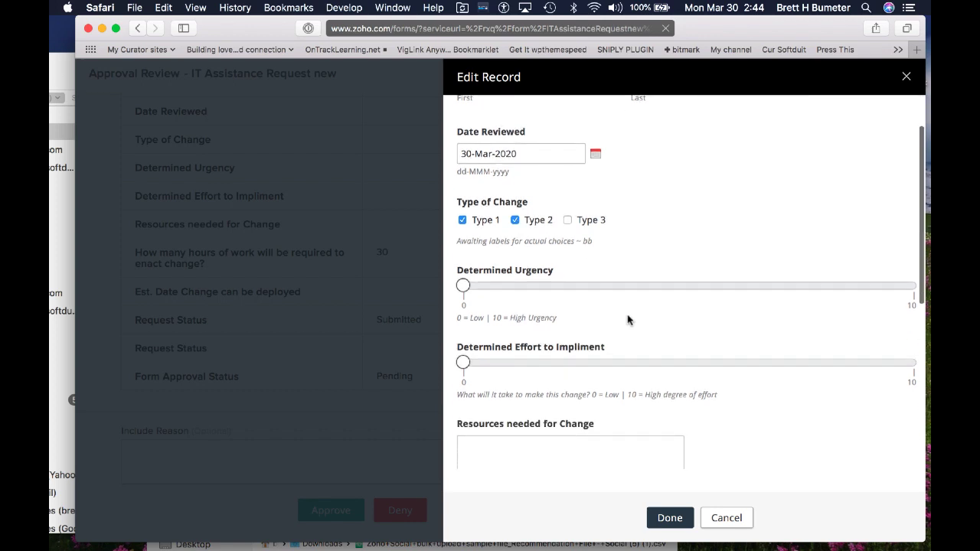
pyautogui.click(515, 220)
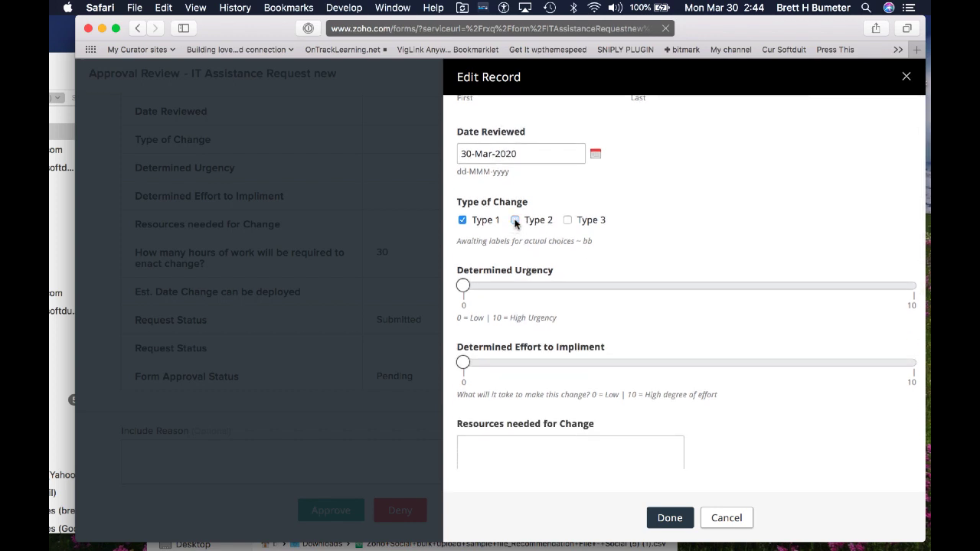
pyautogui.click(462, 222)
pyautogui.click(462, 221)
# Step: Set both the determined urgency and determined effort sliders to 5
pyautogui.click(685, 286)
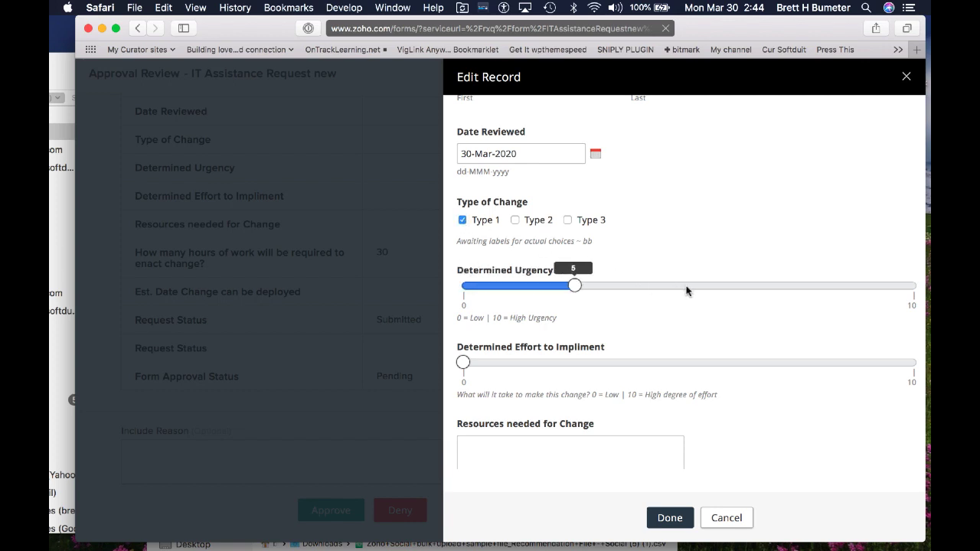
pyautogui.scroll(-3, 685, 290)
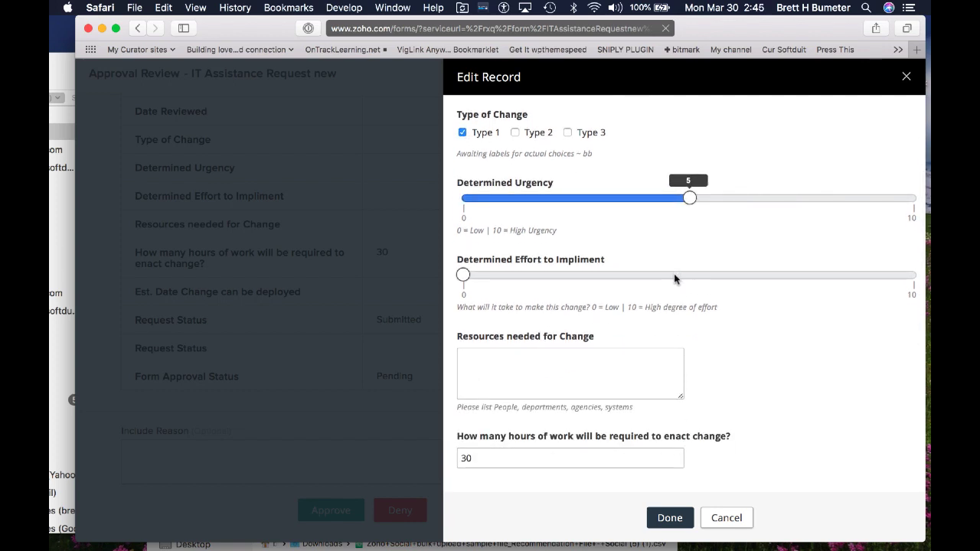
pyautogui.click(674, 275)
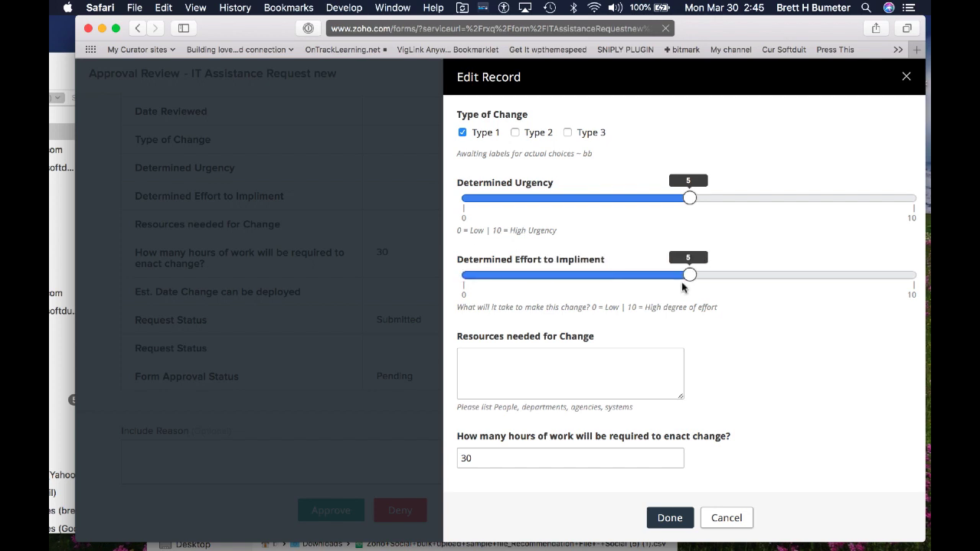
pyautogui.scroll(-1, 729, 324)
pyautogui.scroll(-3, 730, 325)
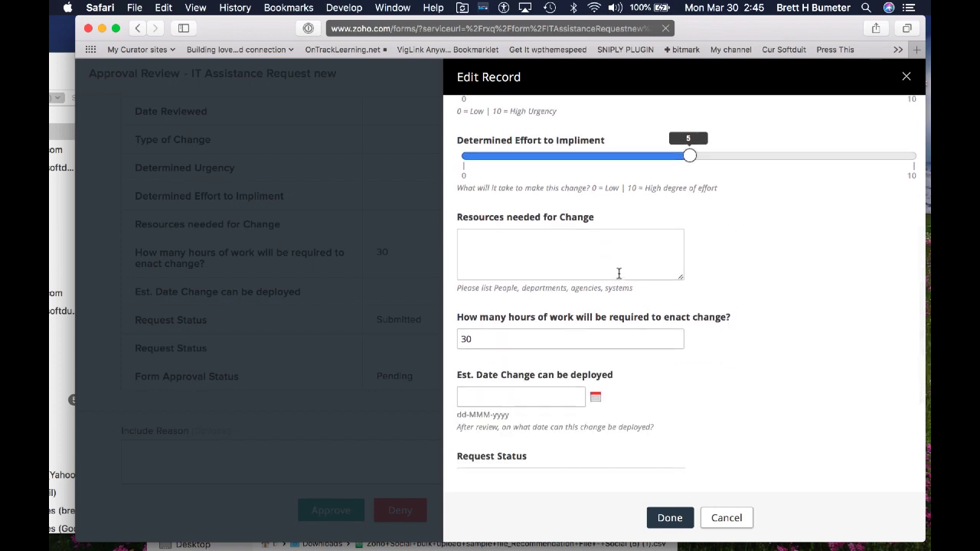
# Step: Enter 'people' as the resources needed and change hours of work from 30 to 5
pyautogui.click(618, 273)
pyautogui.write('people')
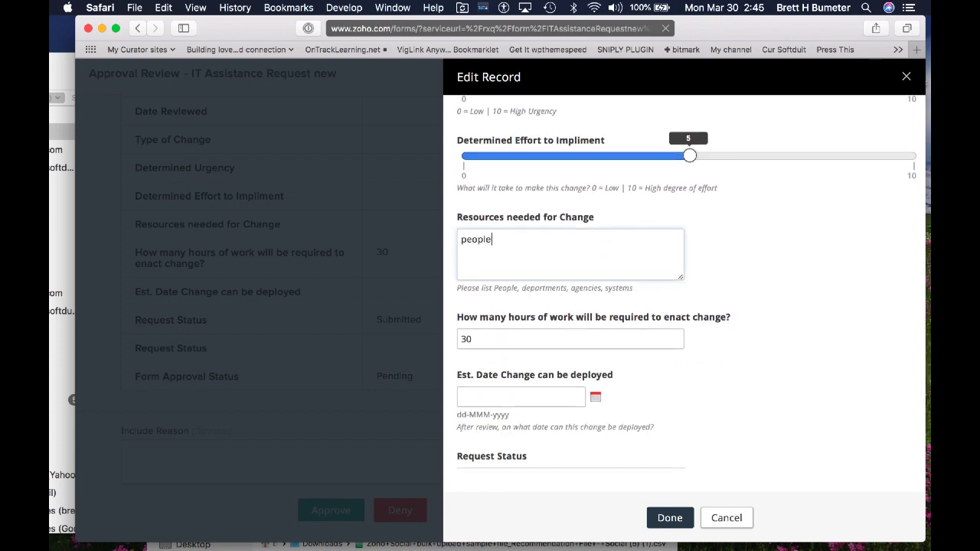
pyautogui.click(558, 336)
pyautogui.doubleClick(557, 335)
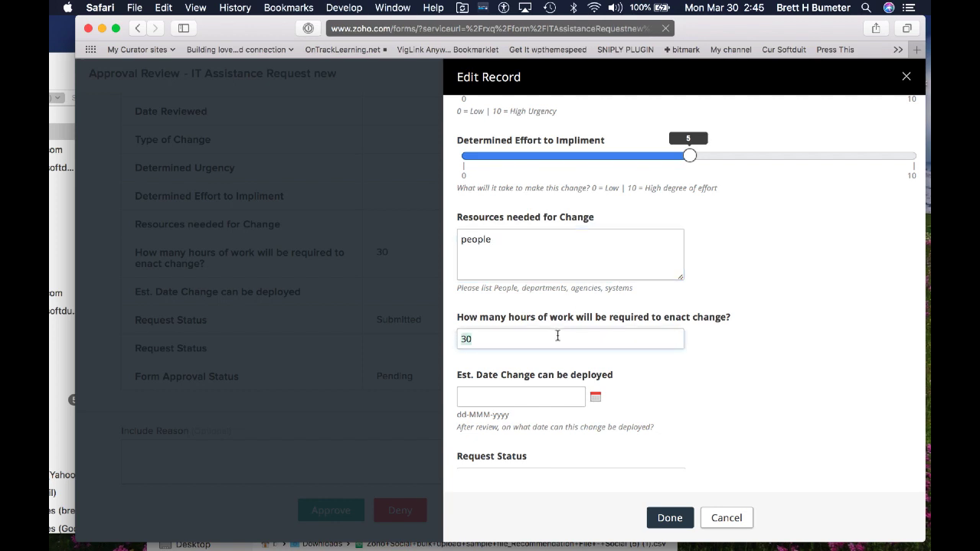
pyautogui.press('BackSpace')
pyautogui.write('5')
pyautogui.scroll(-2, 517, 316)
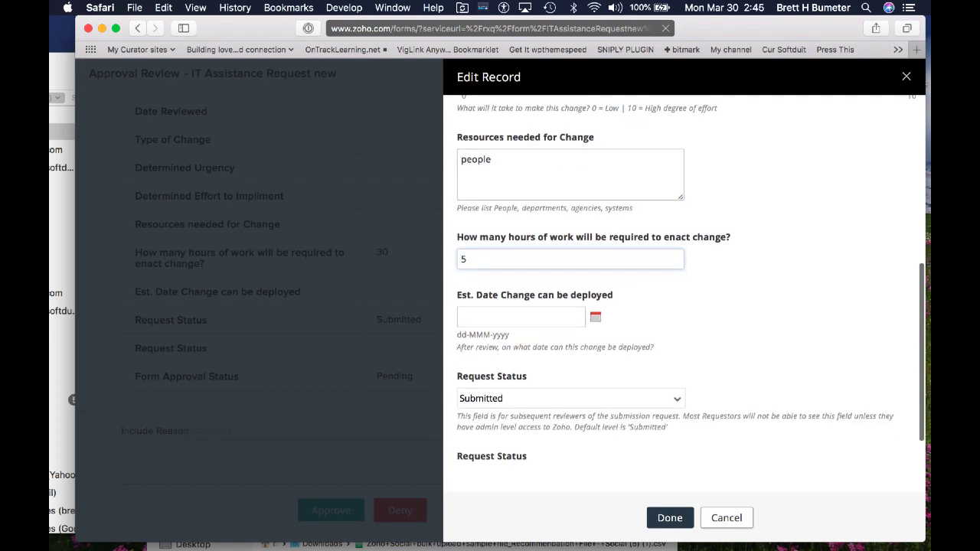
pyautogui.click(517, 316)
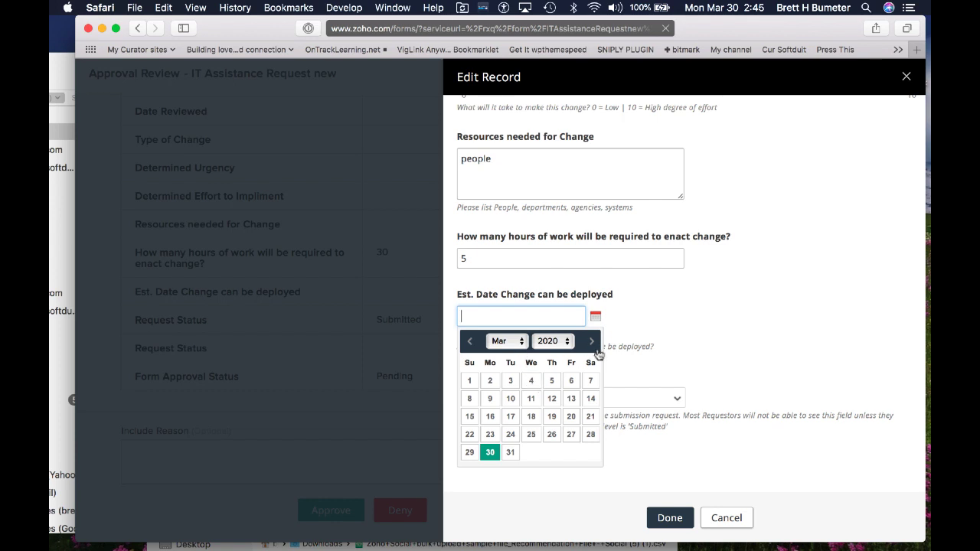
# Step: Set the estimated deployment date to 29-Apr-2020
pyautogui.click(521, 345)
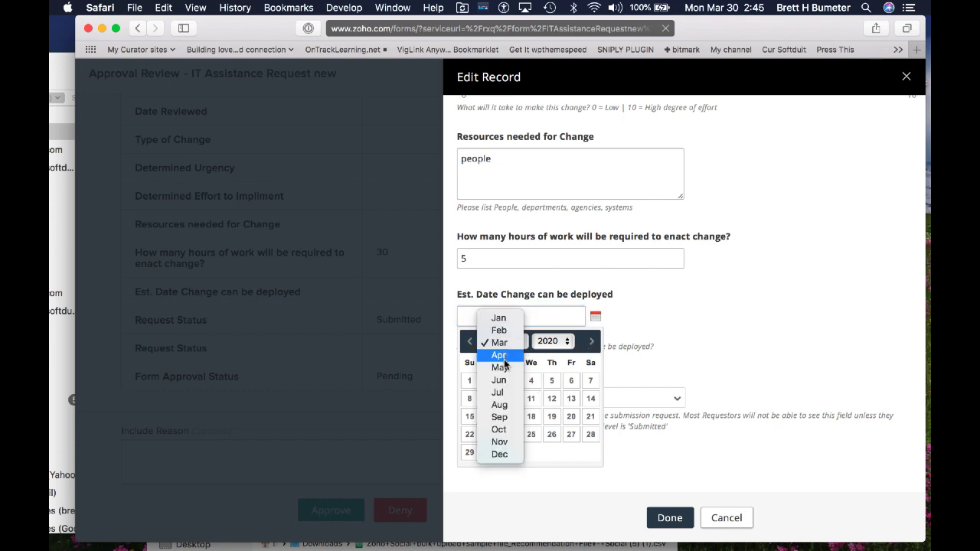
pyautogui.click(504, 357)
pyautogui.click(531, 453)
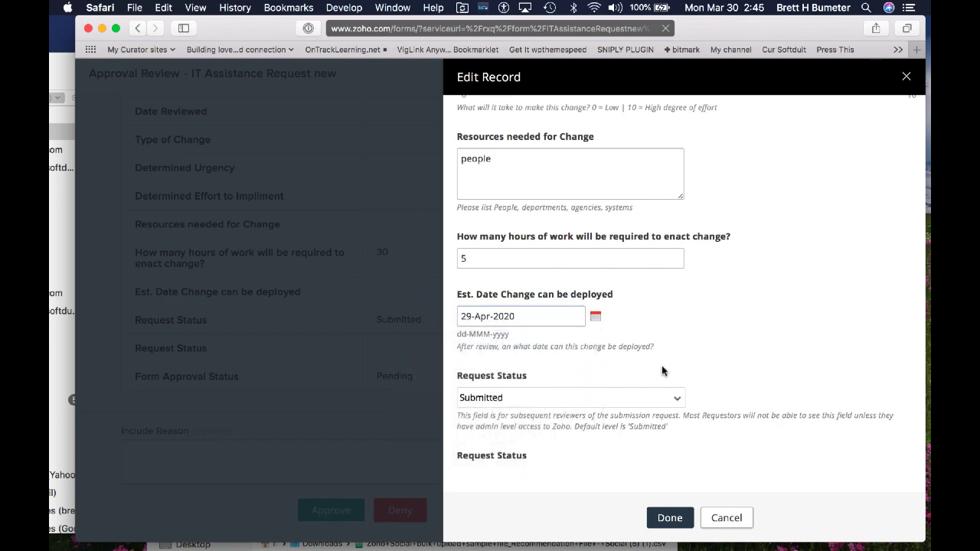
pyautogui.scroll(-2, 663, 372)
# Step: Set request status to Approved – Awaiting implementation and save the record
pyautogui.click(633, 345)
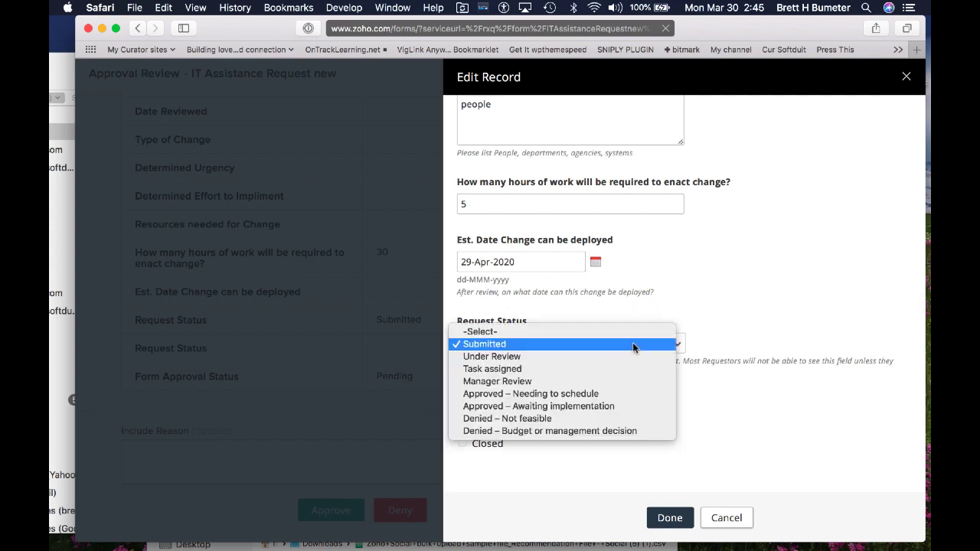
pyautogui.click(516, 394)
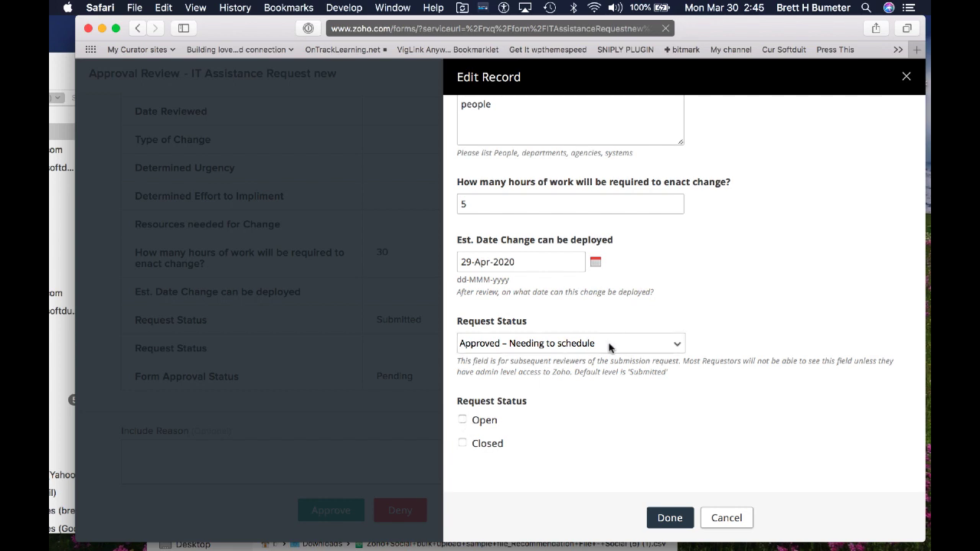
pyautogui.click(565, 343)
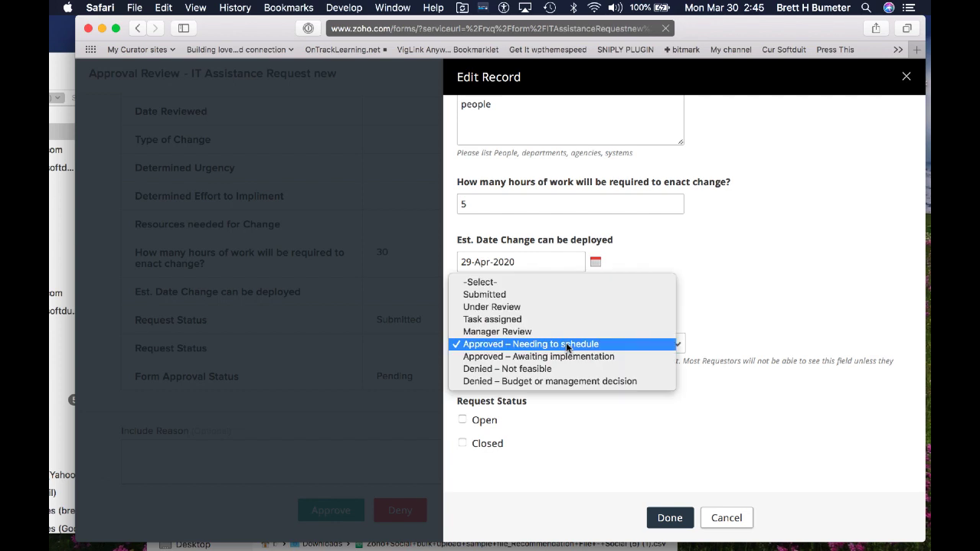
pyautogui.click(524, 354)
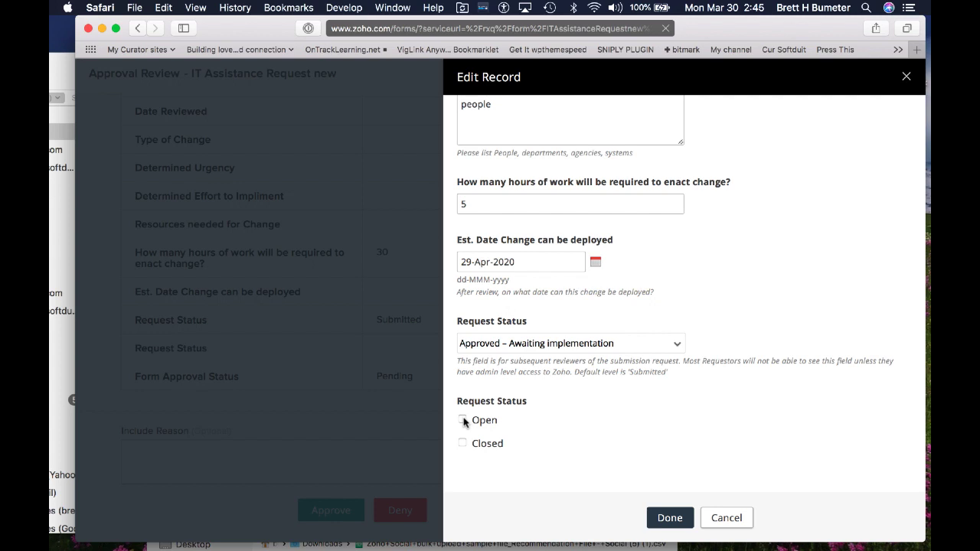
pyautogui.click(667, 517)
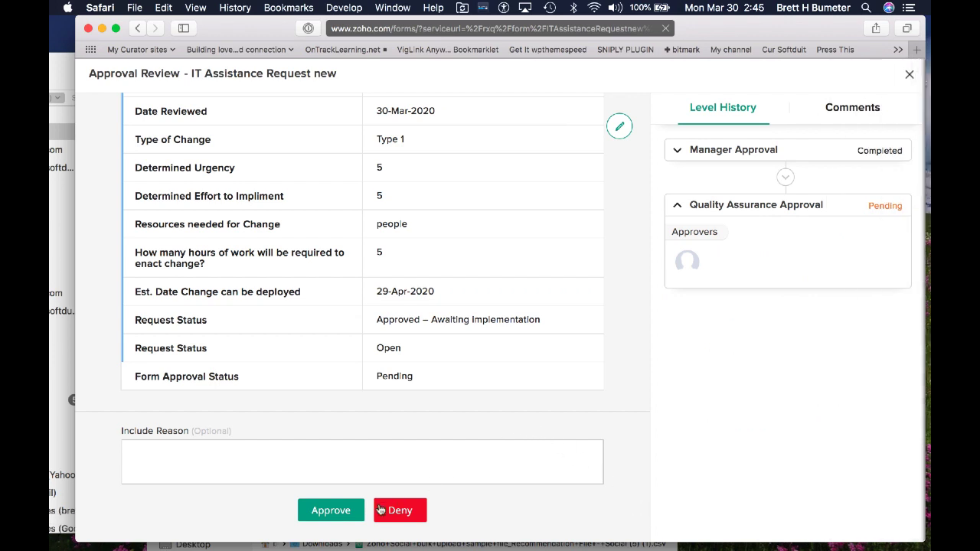
# Step: Approve the request at QA level with the reason 'all looks good, lets do this'
pyautogui.scroll(-1, 467, 389)
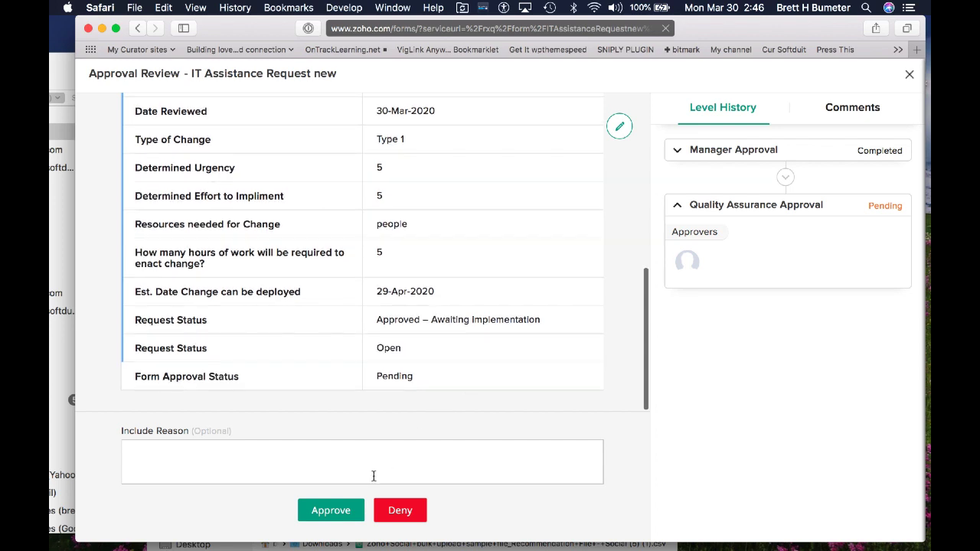
pyautogui.click(312, 457)
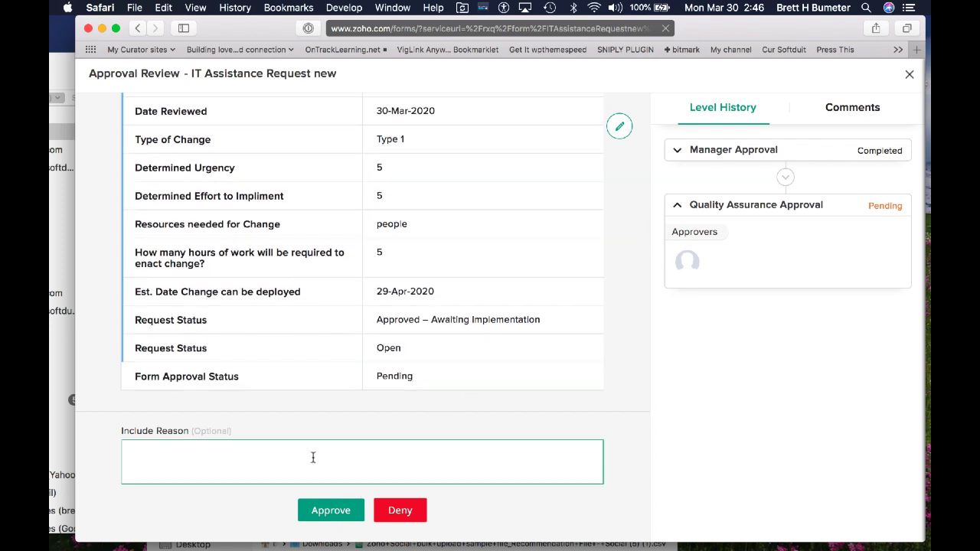
pyautogui.write('all looks good, lets do this')
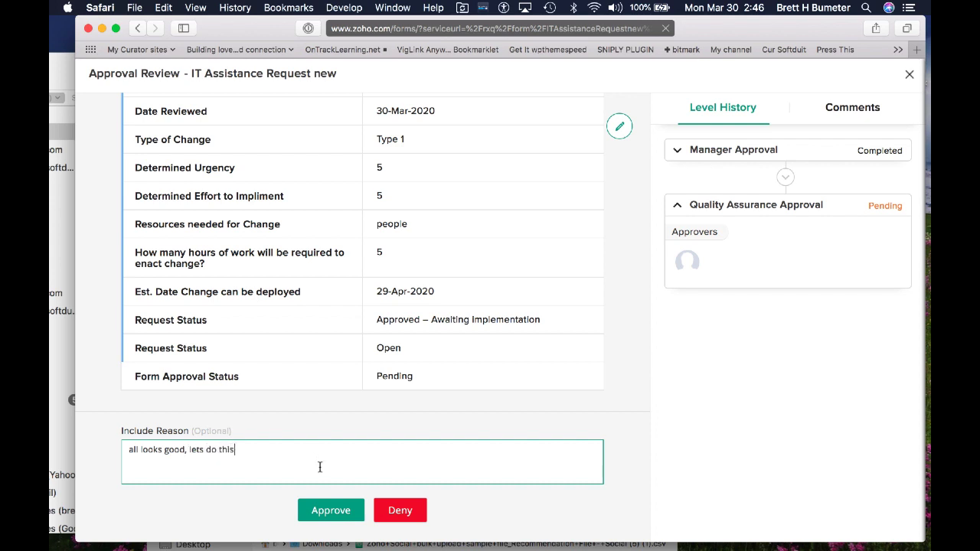
pyautogui.click(332, 510)
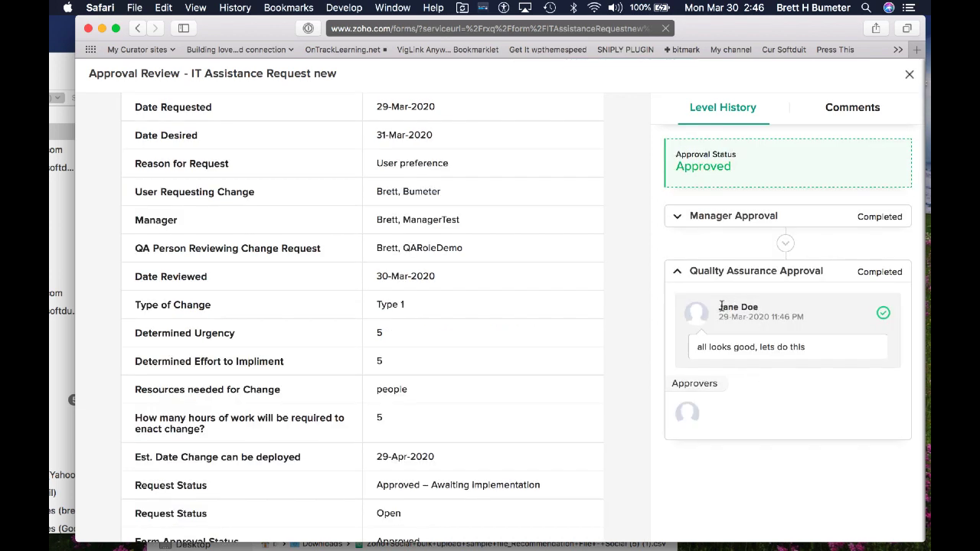
pyautogui.moveTo(696, 347); pyautogui.dragTo(802, 352)
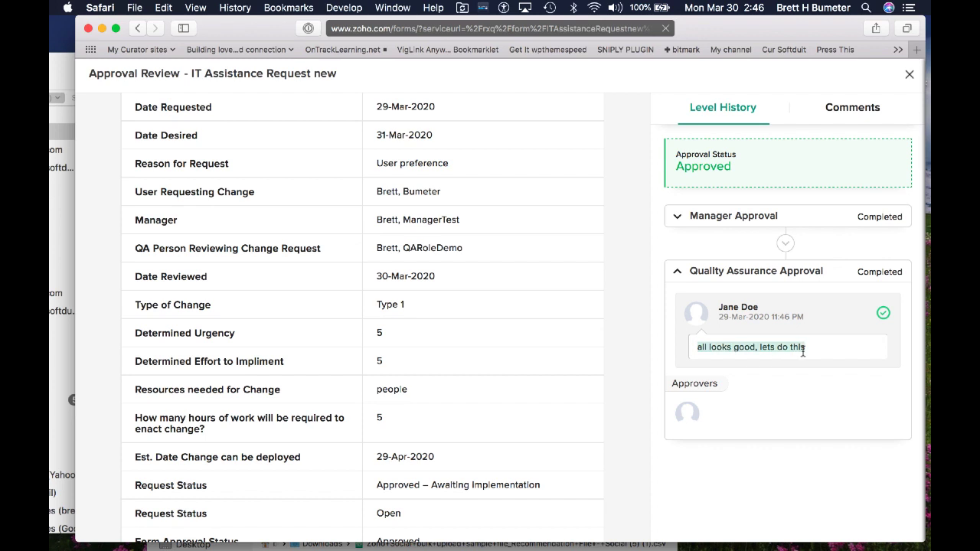
pyautogui.moveTo(718, 306); pyautogui.dragTo(783, 313)
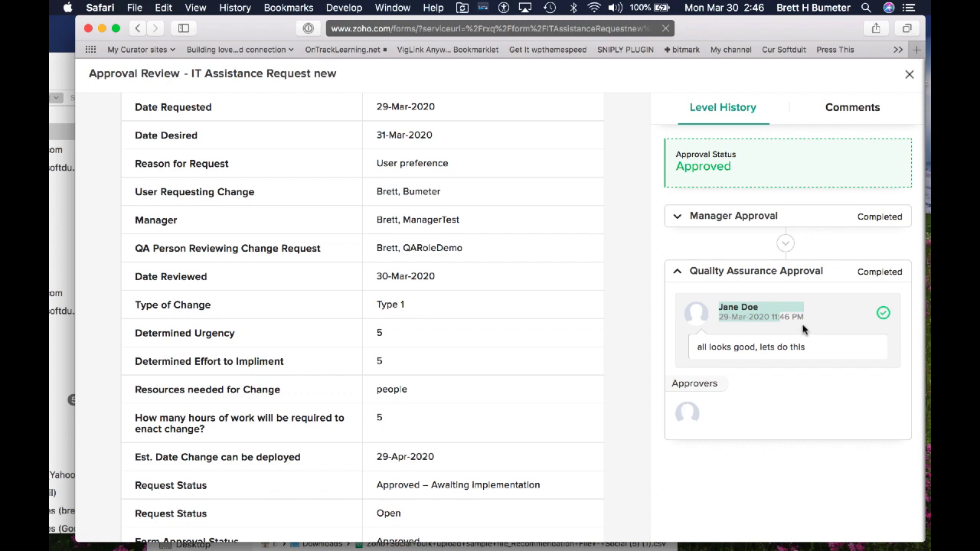
pyautogui.scroll(5, 491, 354)
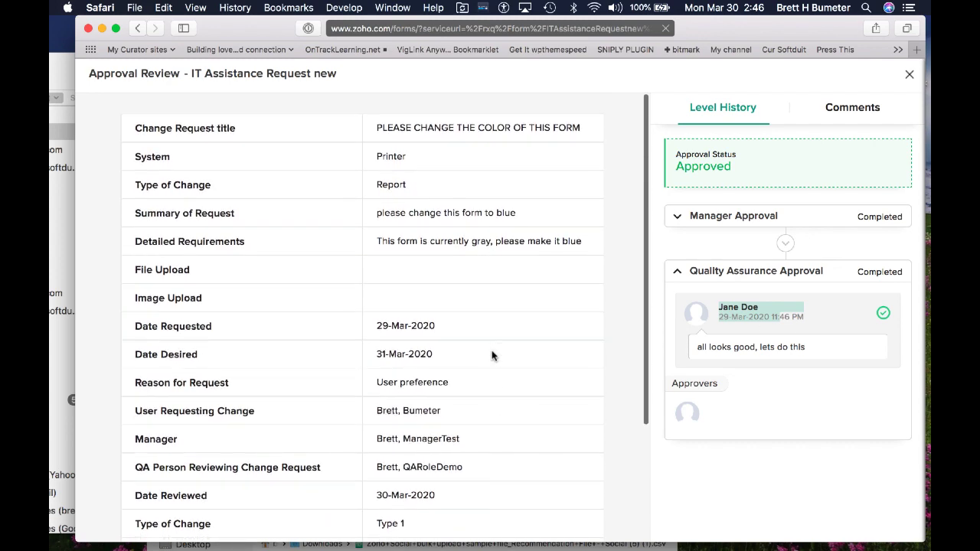
pyautogui.scroll(-2, 518, 265)
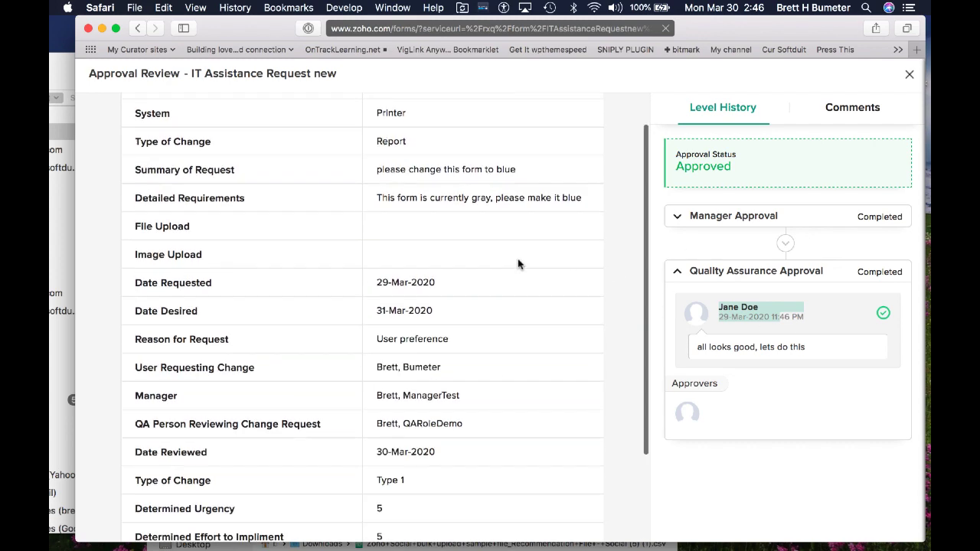
pyautogui.scroll(-5, 518, 265)
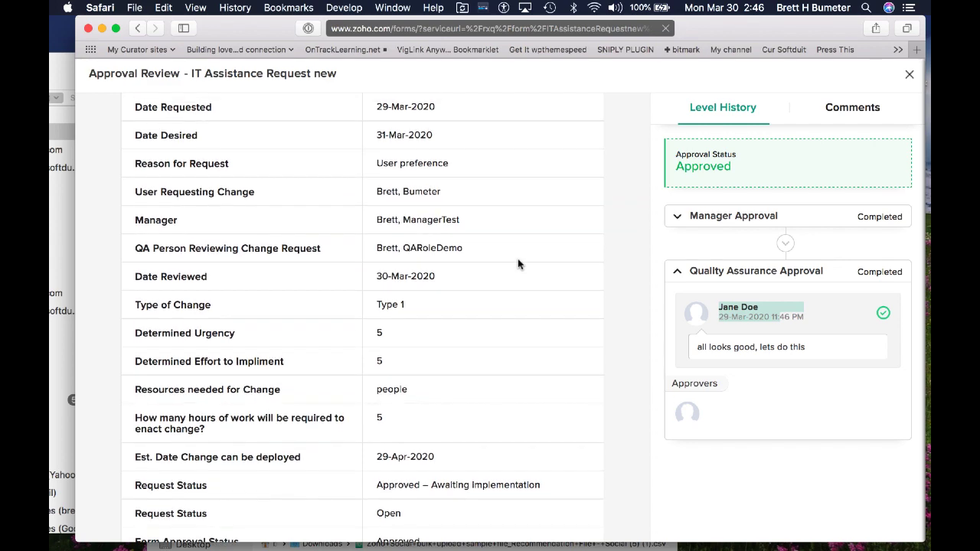